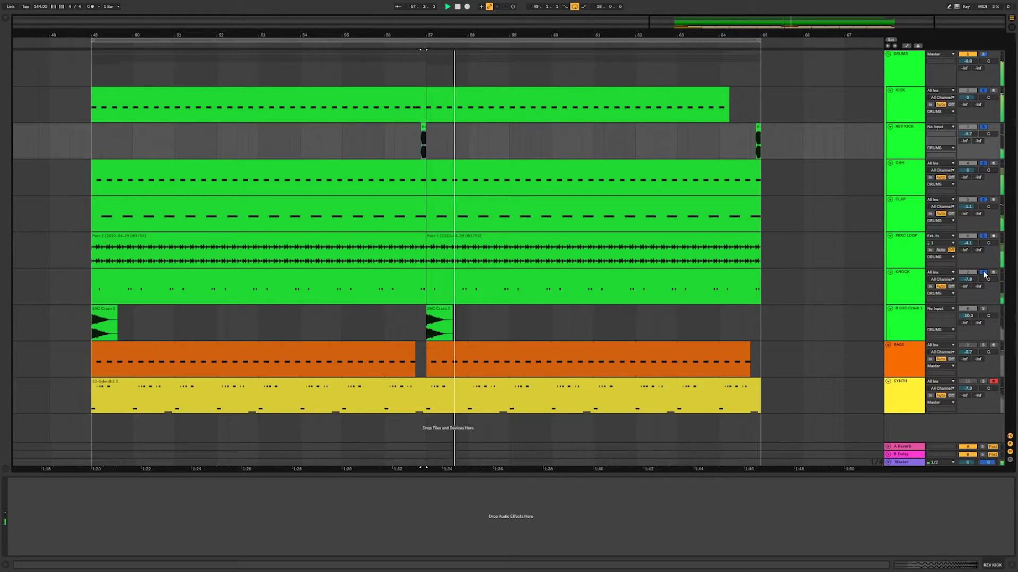
- Take the drum tracks out of solo and collapse the DRUMS group
key("space")
left_click(982, 273)
key("space")
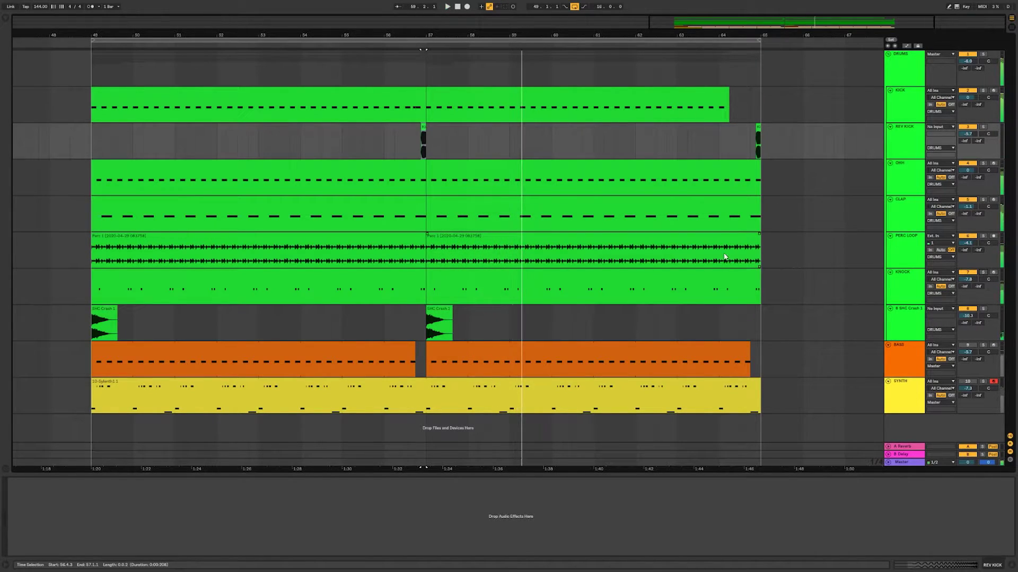
left_click(888, 54)
key("space")
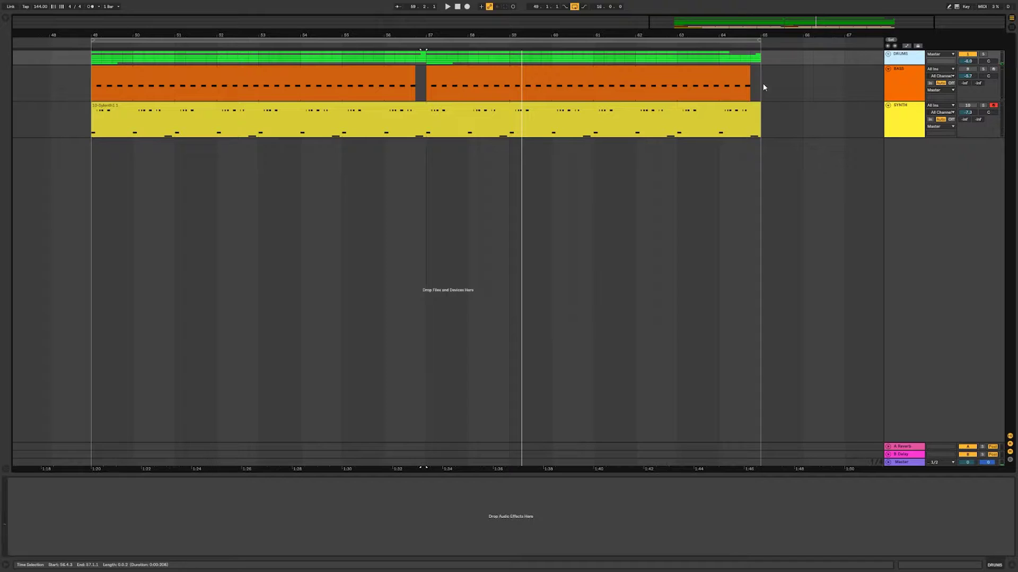
- Activate the BASS and SYNTH tracks and play them with the drums from the start of the first bass clip
left_click(251, 99)
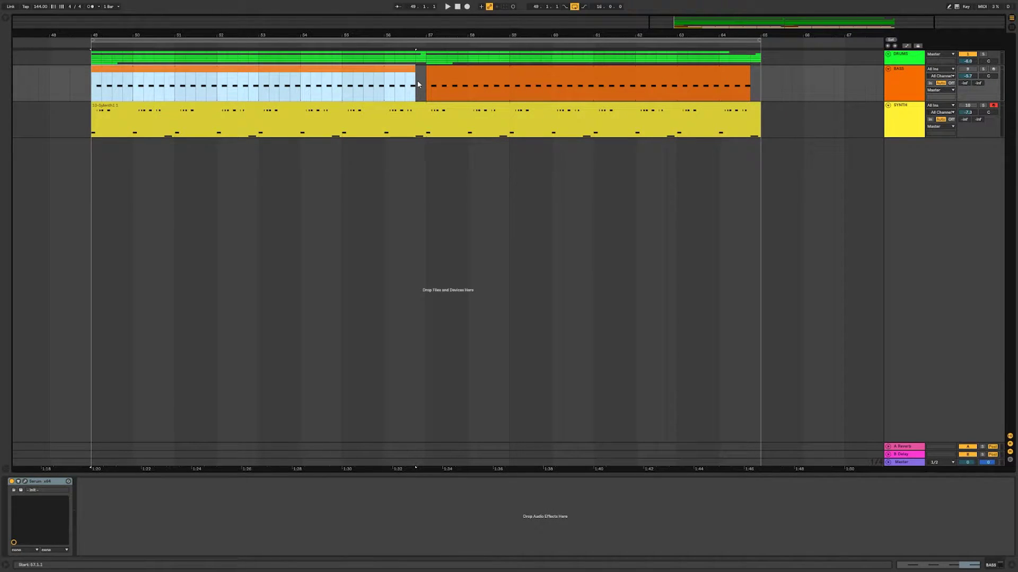
left_click(389, 108)
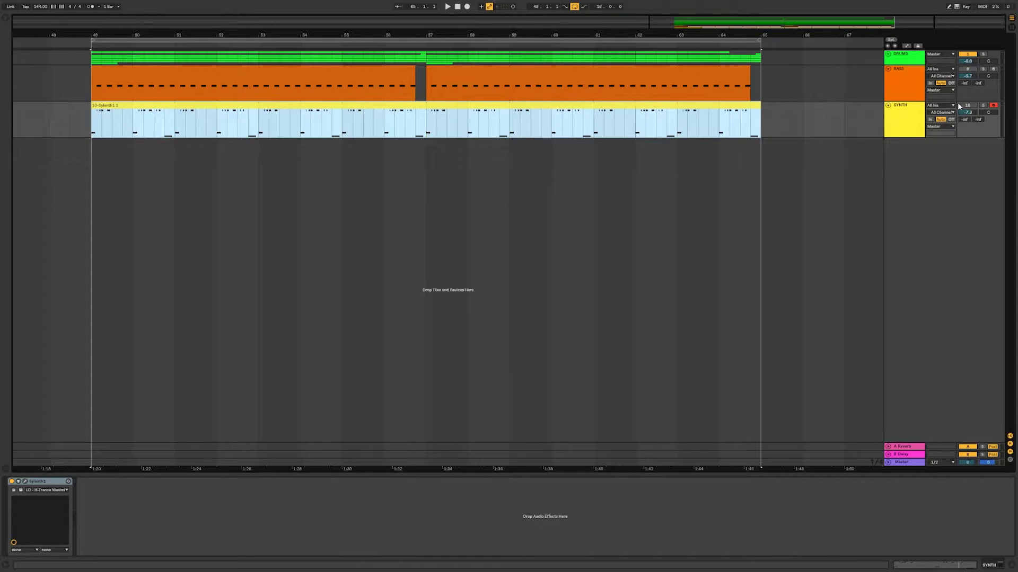
left_click(966, 74)
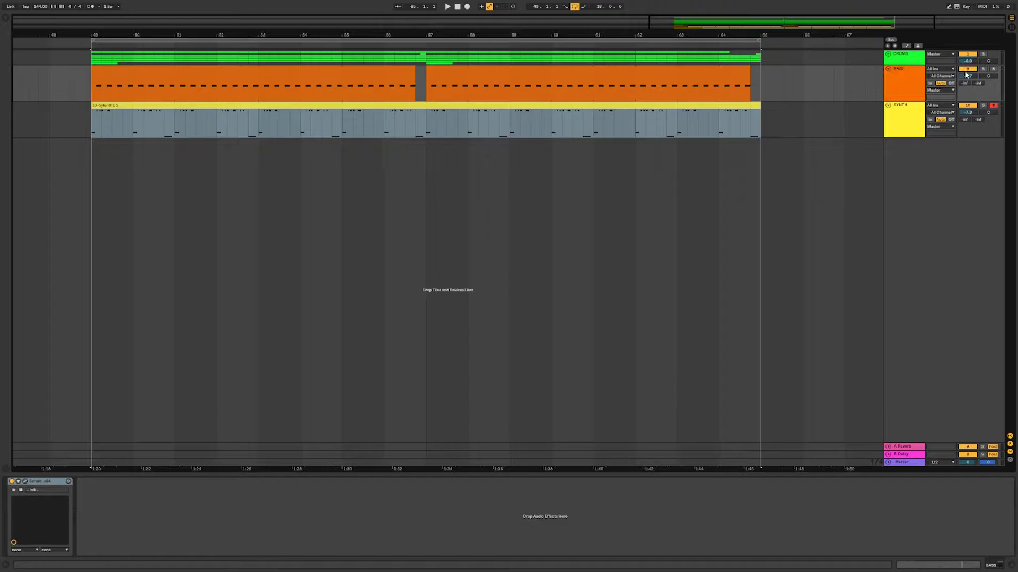
left_click(179, 74)
key("space")
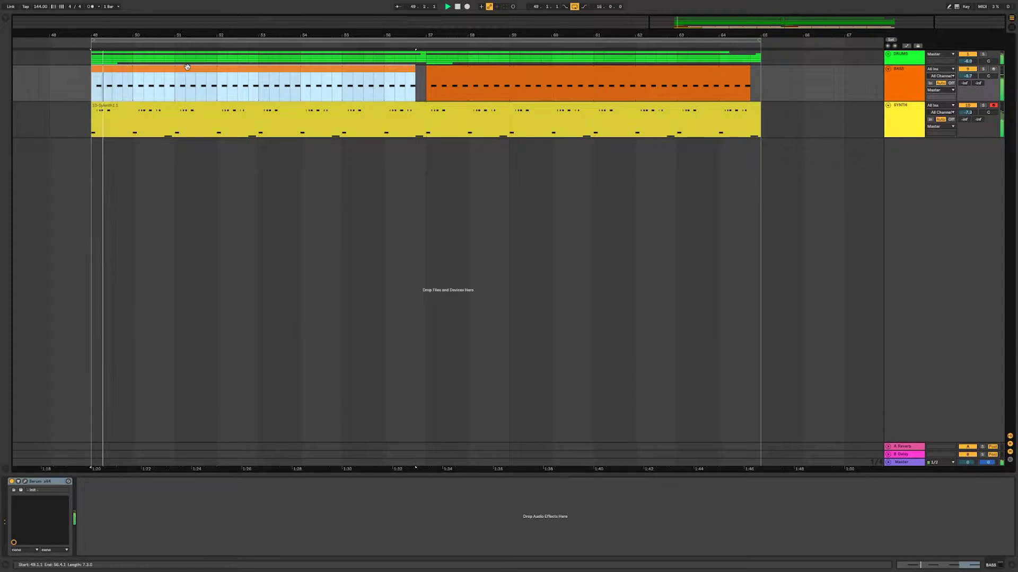
- Lower the SYNTH track's volume slightly during playback, then stop the loop
left_click_drag(968, 112, 968, 114)
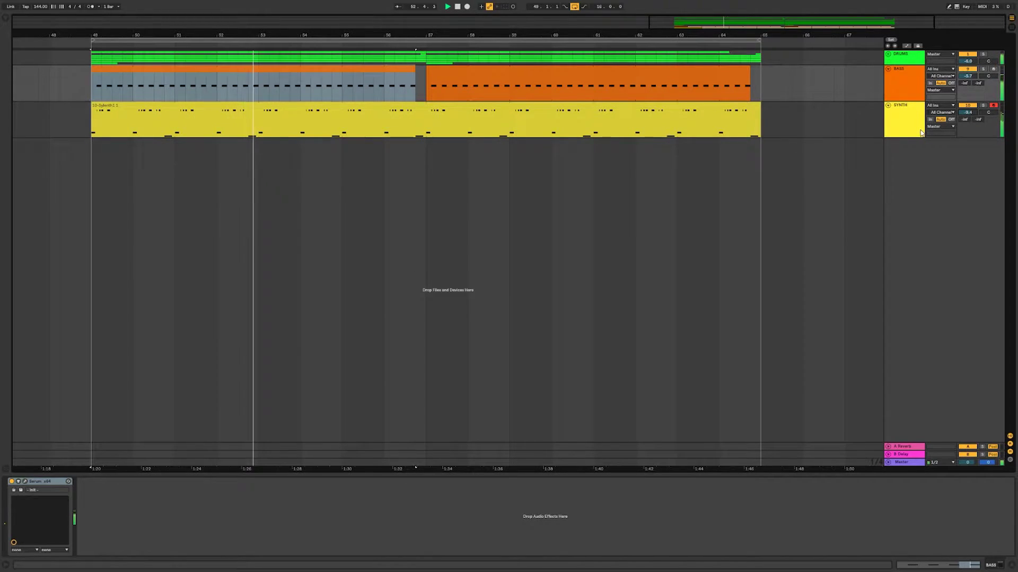
left_click(912, 90)
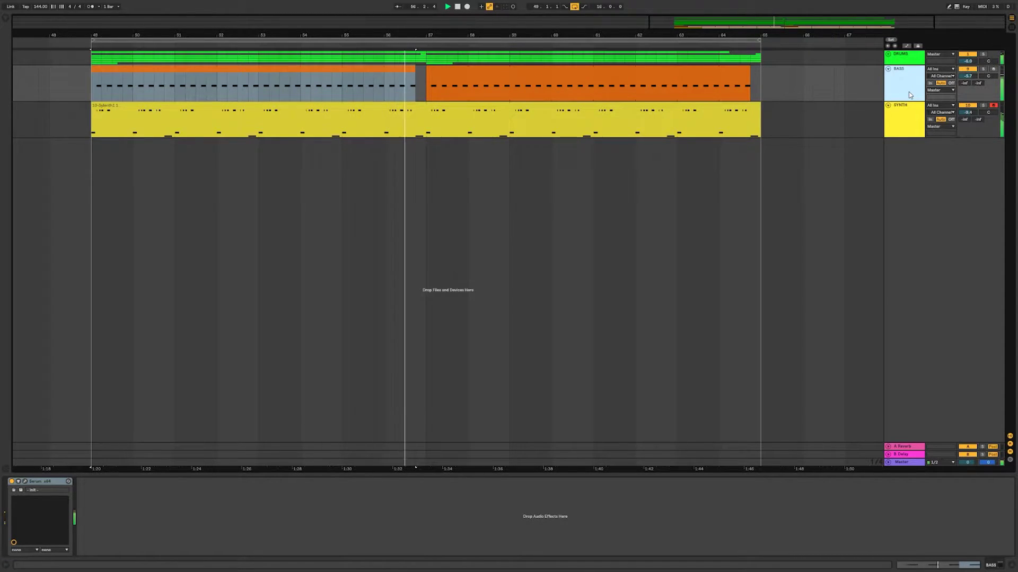
key("space")
left_click(902, 113)
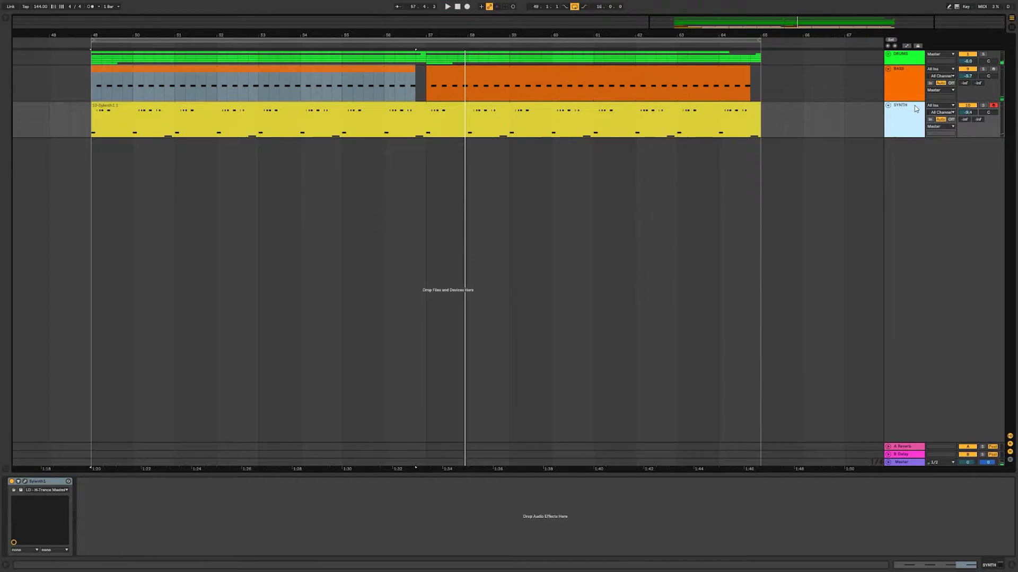
- Solo the BASS track and play its first clip from bar 49
left_click(909, 74)
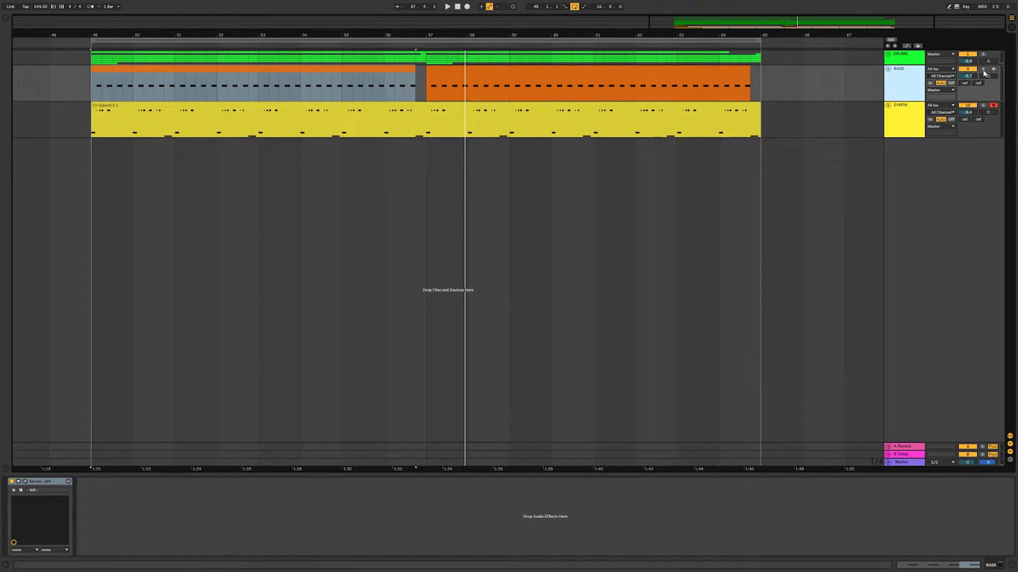
left_click(305, 73)
key("space")
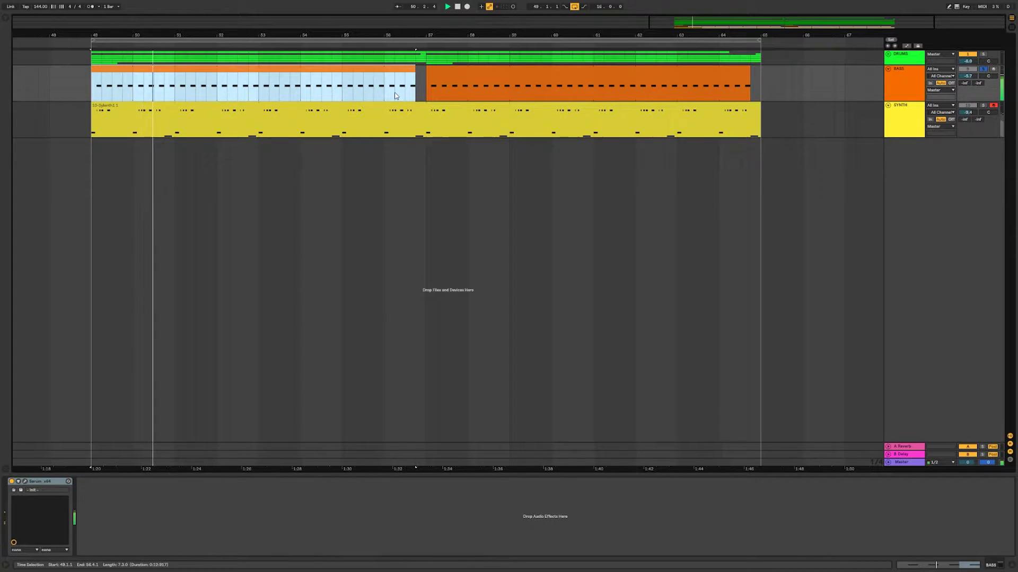
key("space")
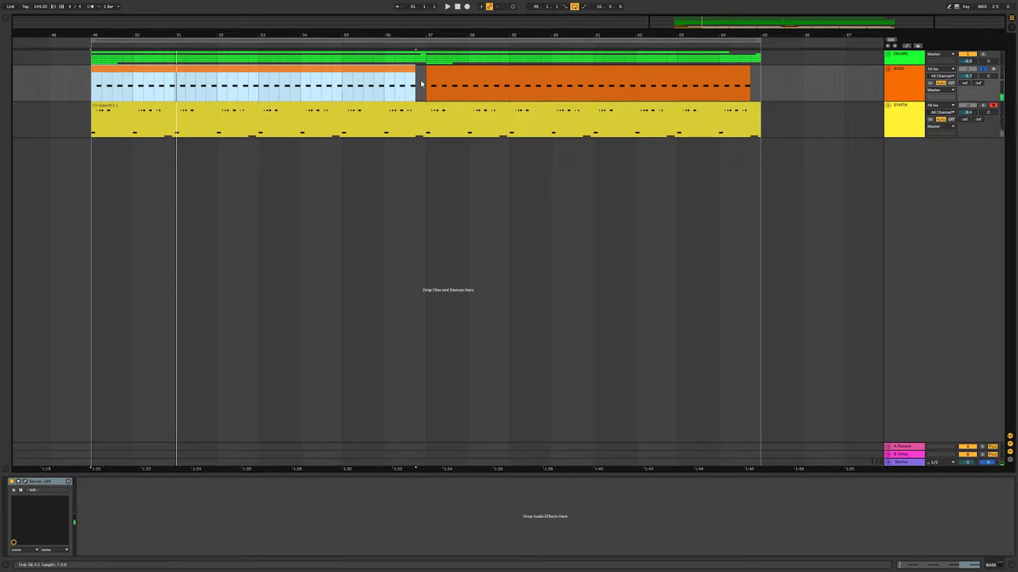
- Open the Serum synth on the BASS track and examine its effects, sub oscillator and filter cutoff settings
left_click(895, 83)
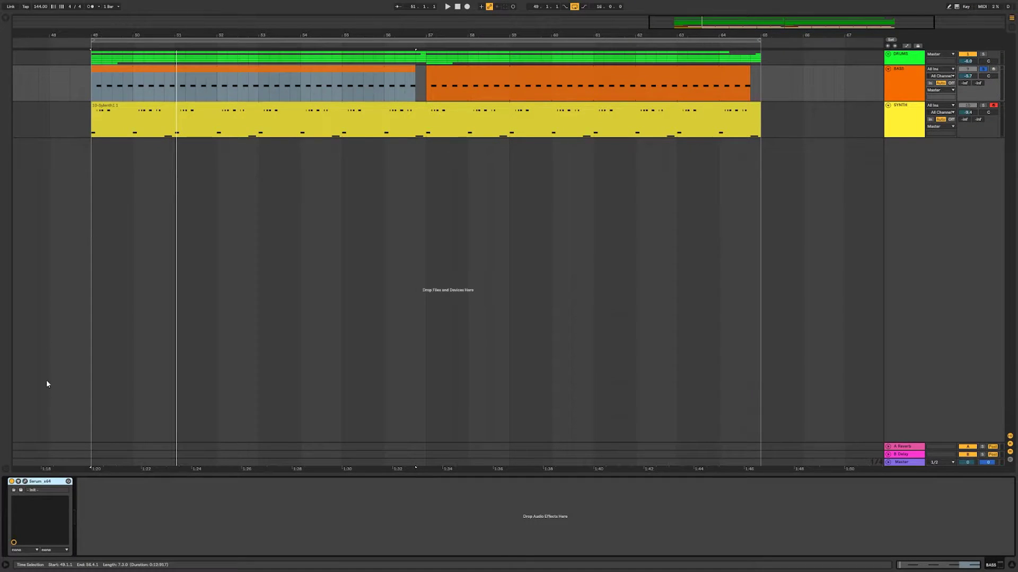
left_click(25, 481)
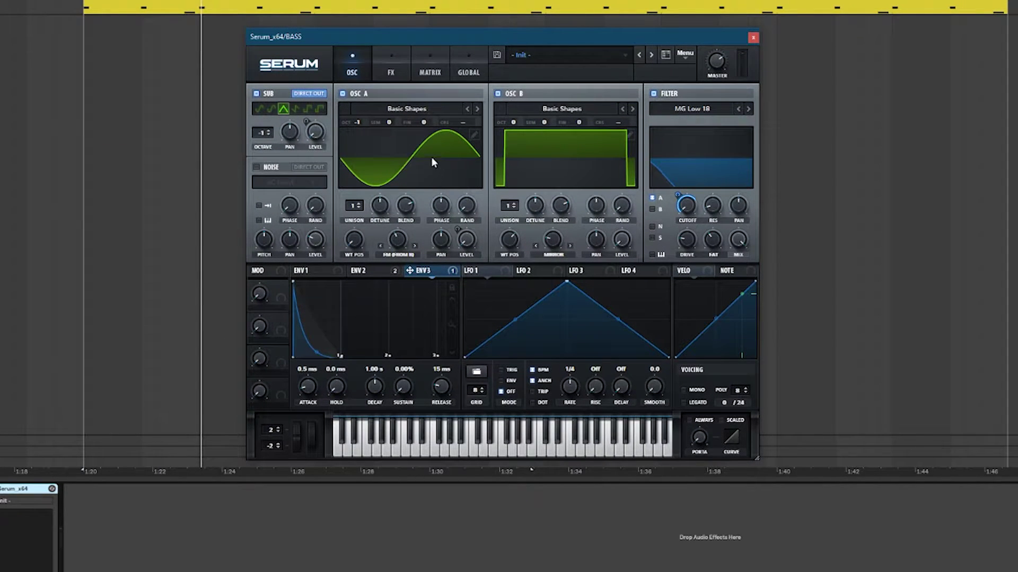
left_click(391, 72)
left_click(357, 73)
left_click(283, 108)
mouse_move(690, 196)
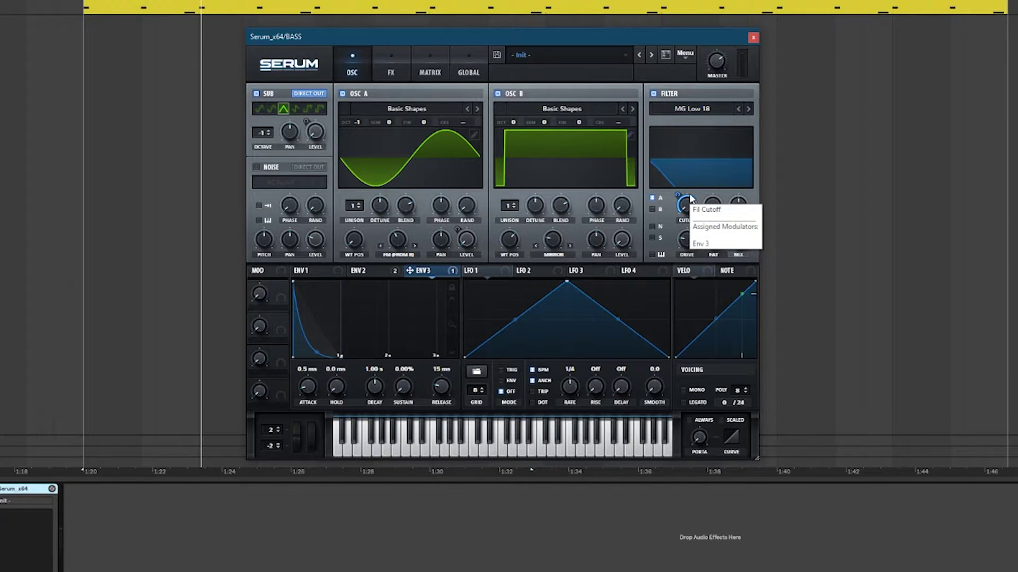
- Initialize the Serum preset and enable the filter with the MG Low 18 type
left_click(685, 53)
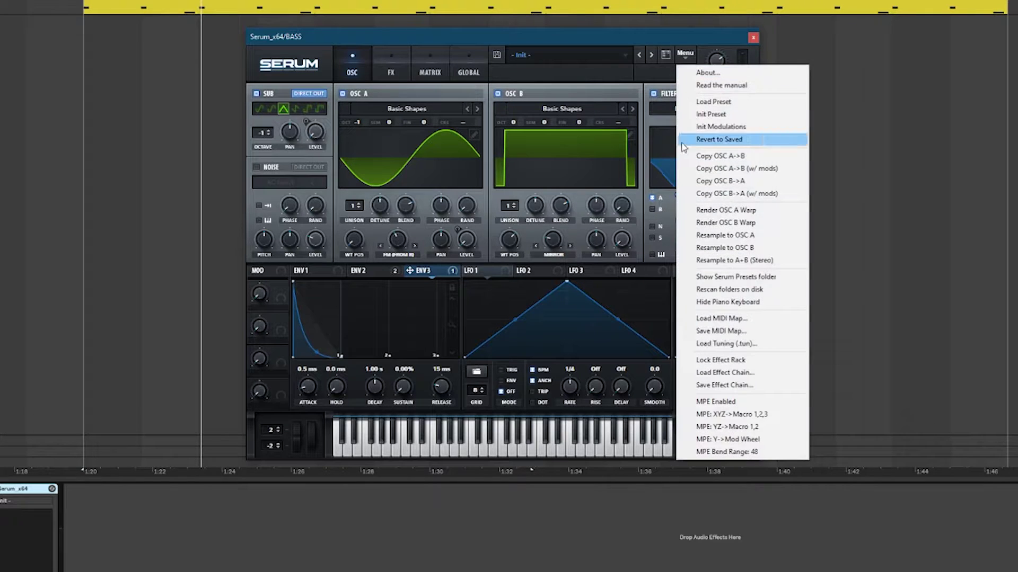
left_click(695, 114)
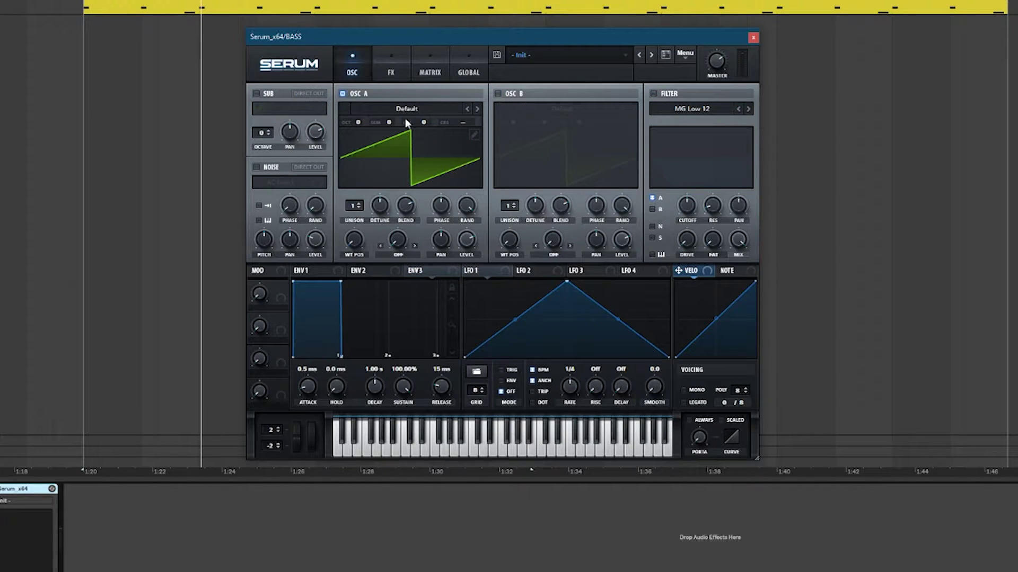
left_click(653, 93)
left_click(748, 109)
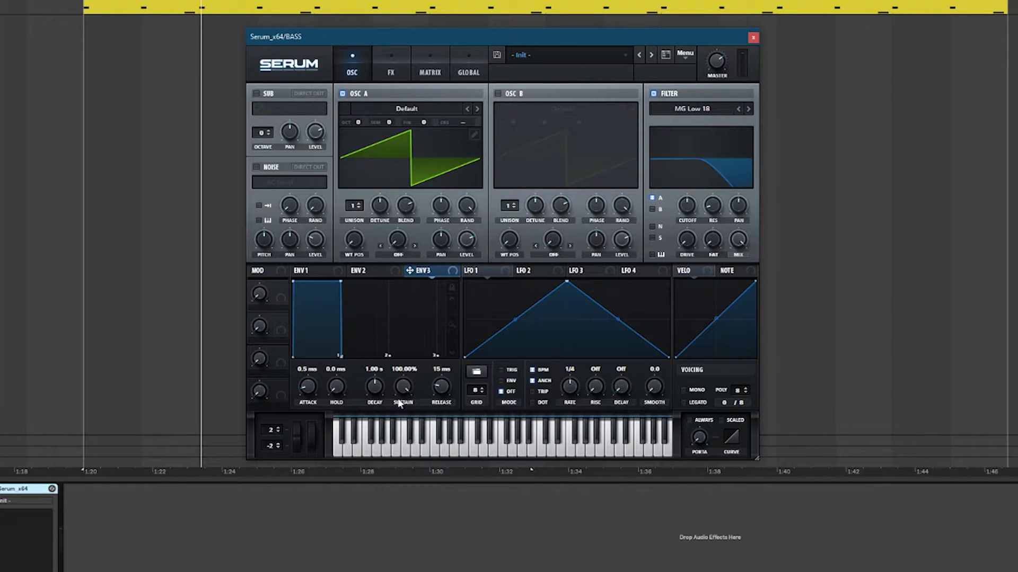
- Set the sustain of envelopes 3 and 2 to 0% and straighten envelope 2's decay curve
left_click_drag(405, 377, 403, 503)
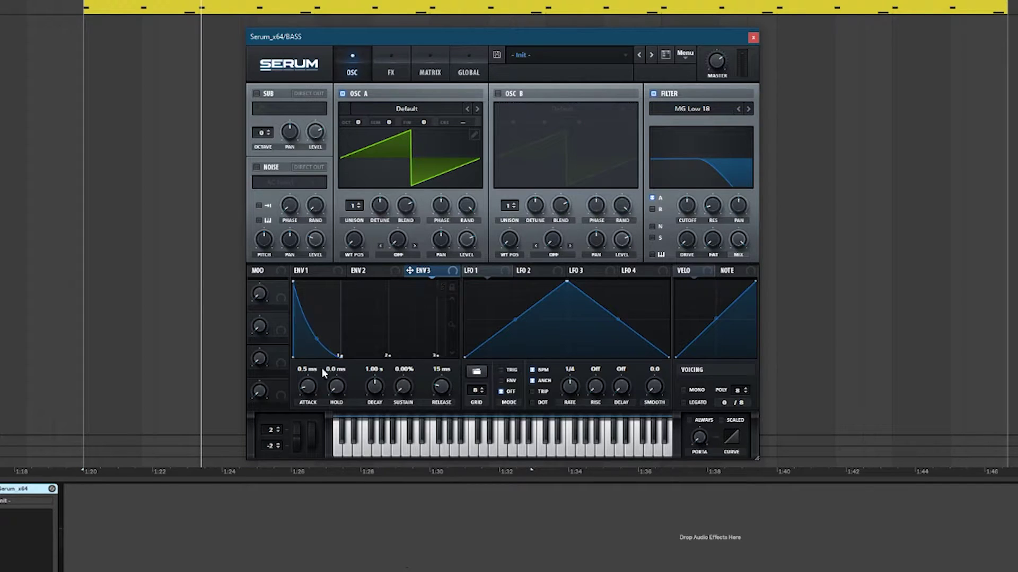
left_click(367, 271)
left_click_drag(412, 383, 414, 565)
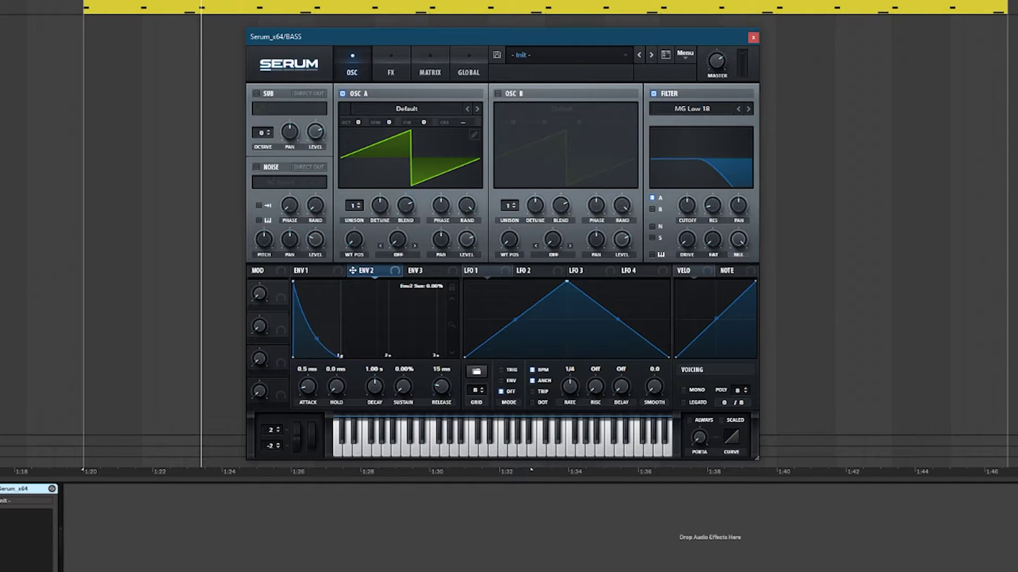
left_click_drag(317, 340, 322, 330)
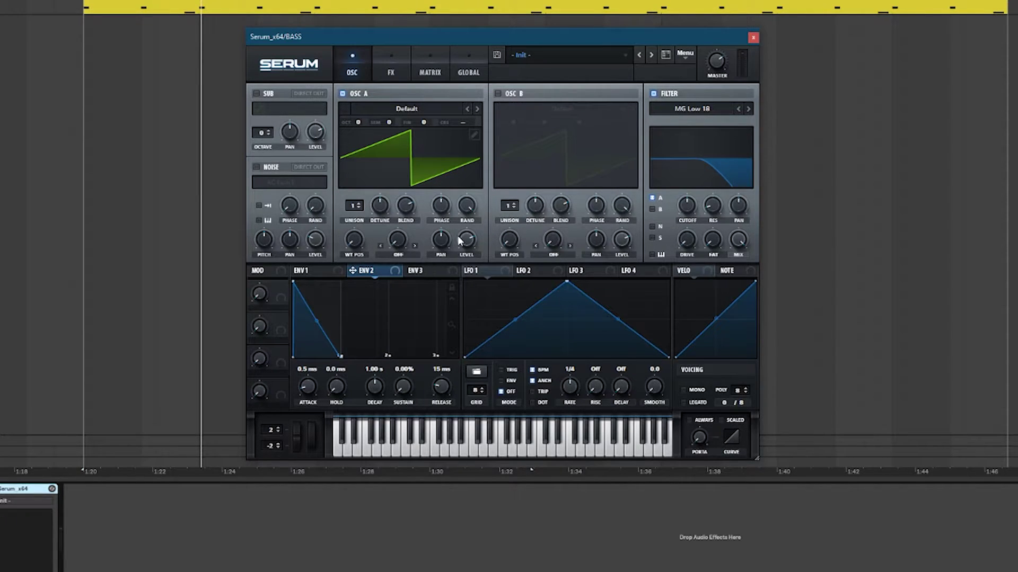
- Assign envelope 2 to oscillator A's level with a modulation amount of 74
mouse_move(468, 243)
left_click_drag(352, 270, 458, 245)
mouse_move(457, 247)
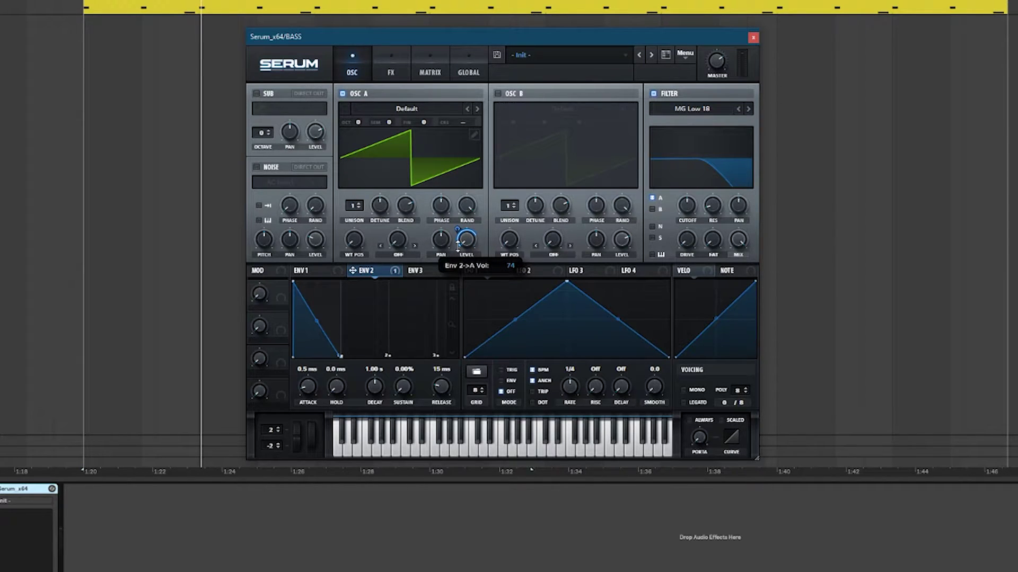
- Enable the sub oscillator as a triangle at octave -1 with Direct Out, and assign envelope 2 to its level
left_click(257, 93)
left_click(269, 135)
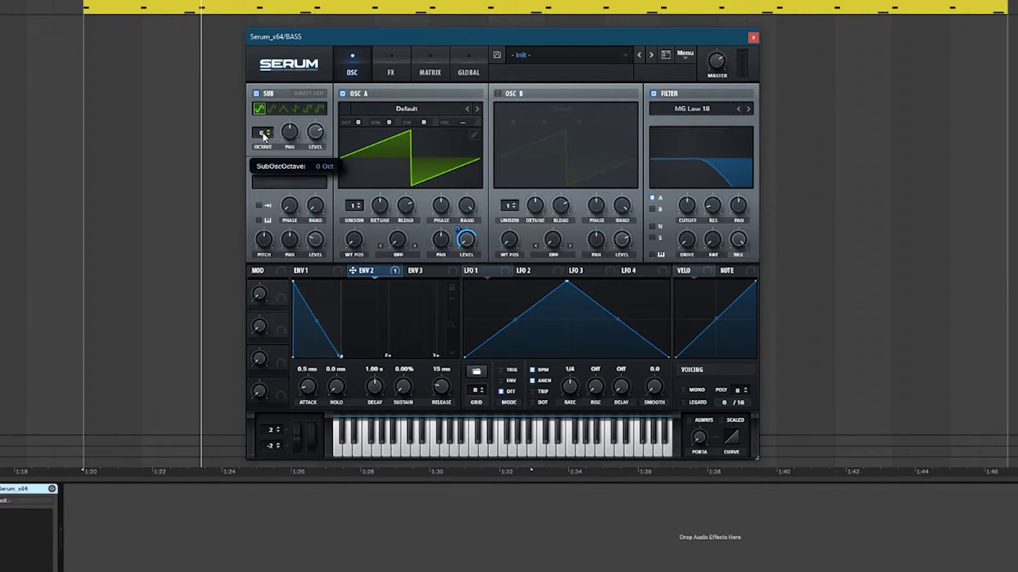
left_click(283, 109)
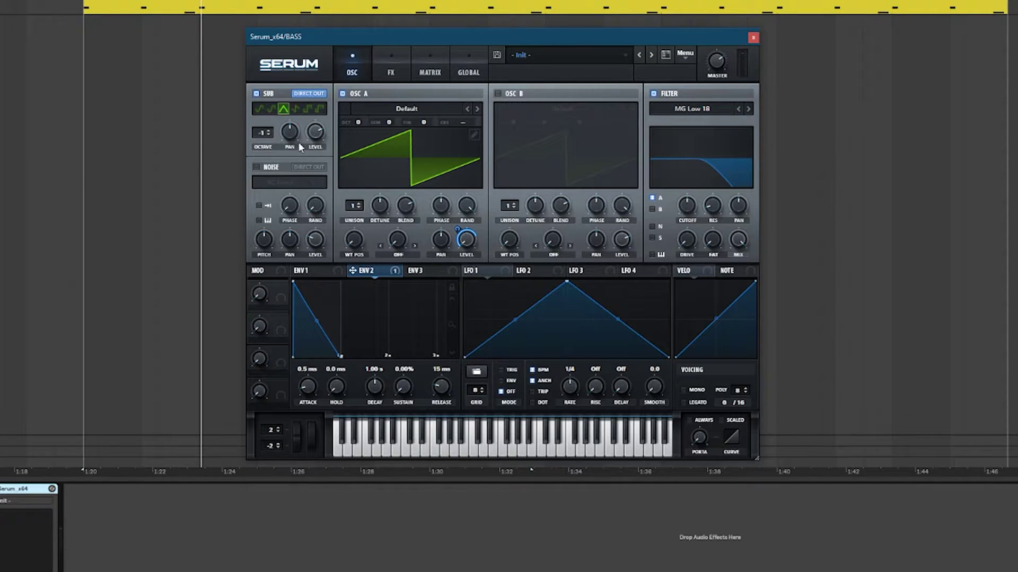
left_click_drag(353, 271, 305, 140)
- Load the analog Basic Shapes wavetable in oscillator A and set its octave to -1
left_click(420, 107)
mouse_move(406, 135)
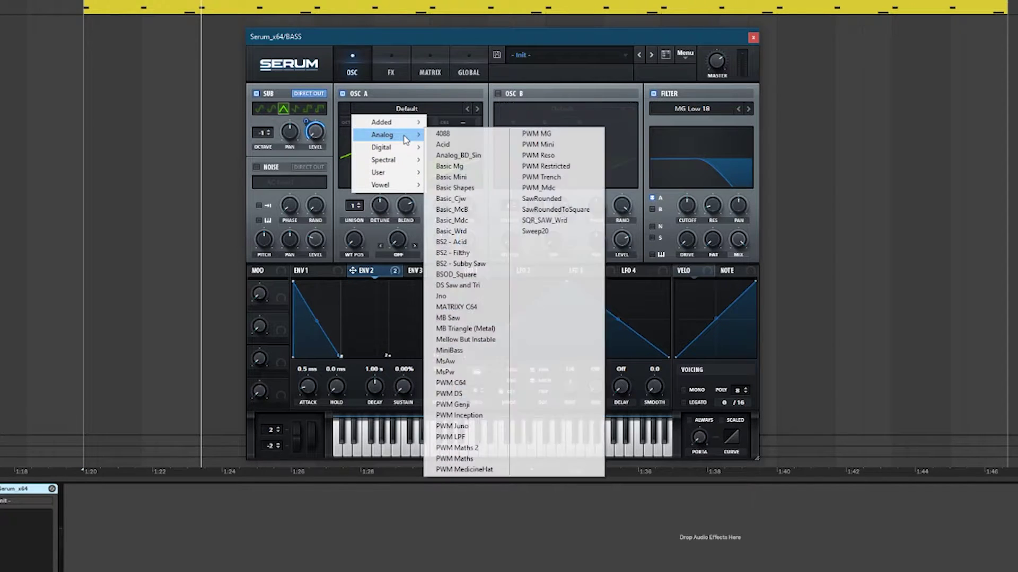
left_click(467, 188)
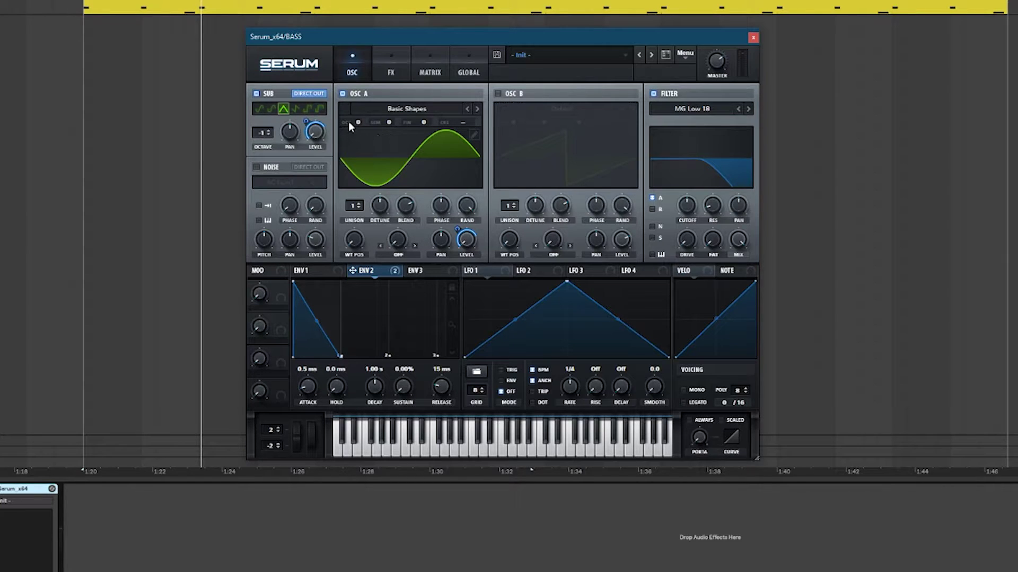
left_click_drag(356, 120, 358, 136)
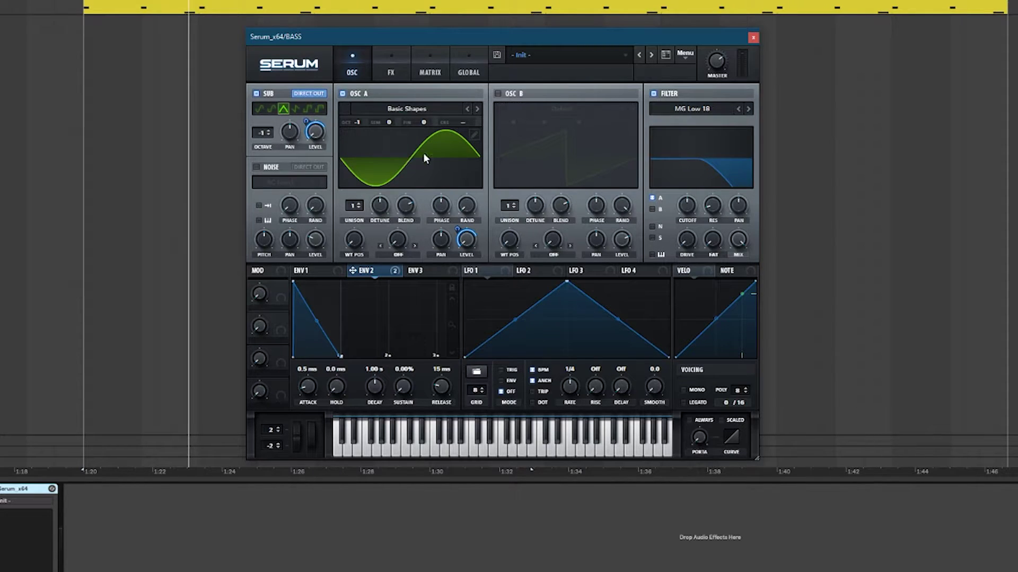
key("space")
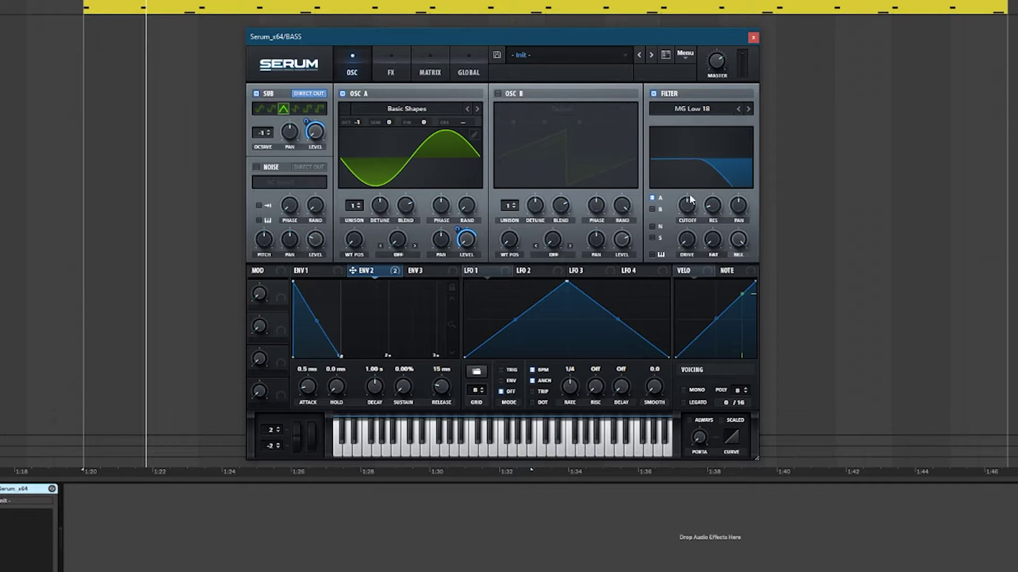
- Lower the filter cutoff, assign envelope 3 to it and adjust the modulation amount
left_click_drag(688, 220, 686, 235)
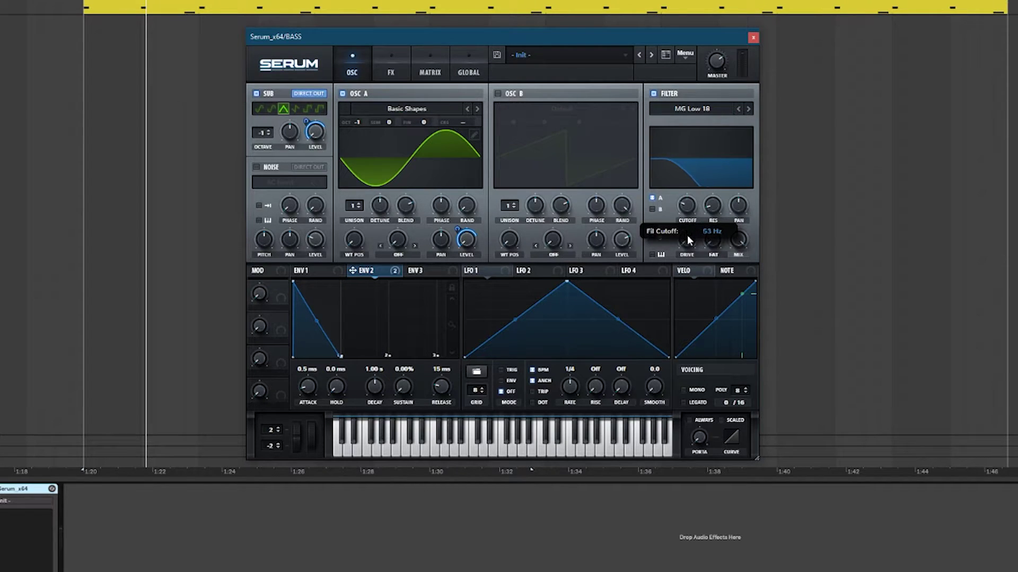
left_click(429, 272)
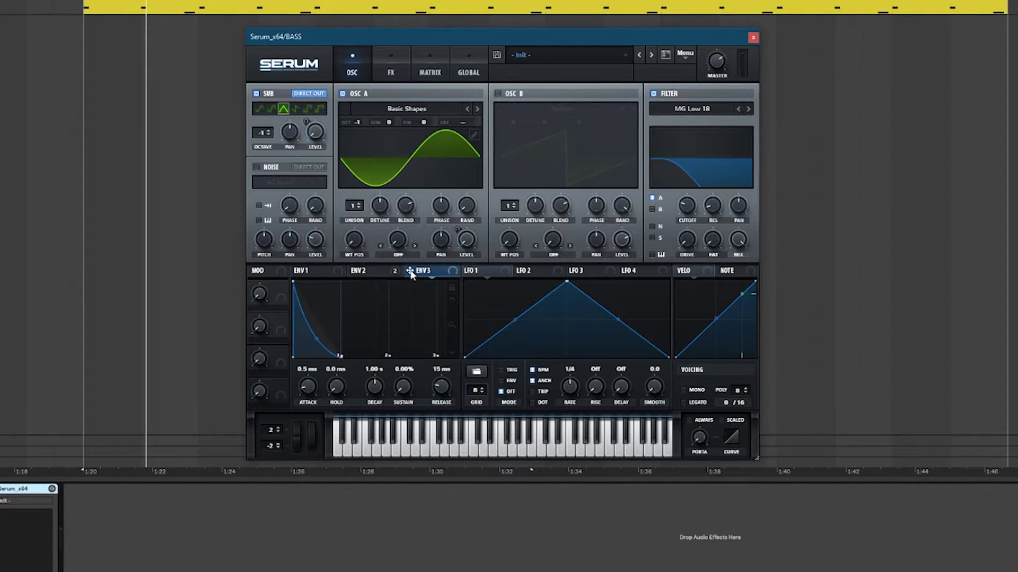
left_click_drag(685, 211, 686, 233)
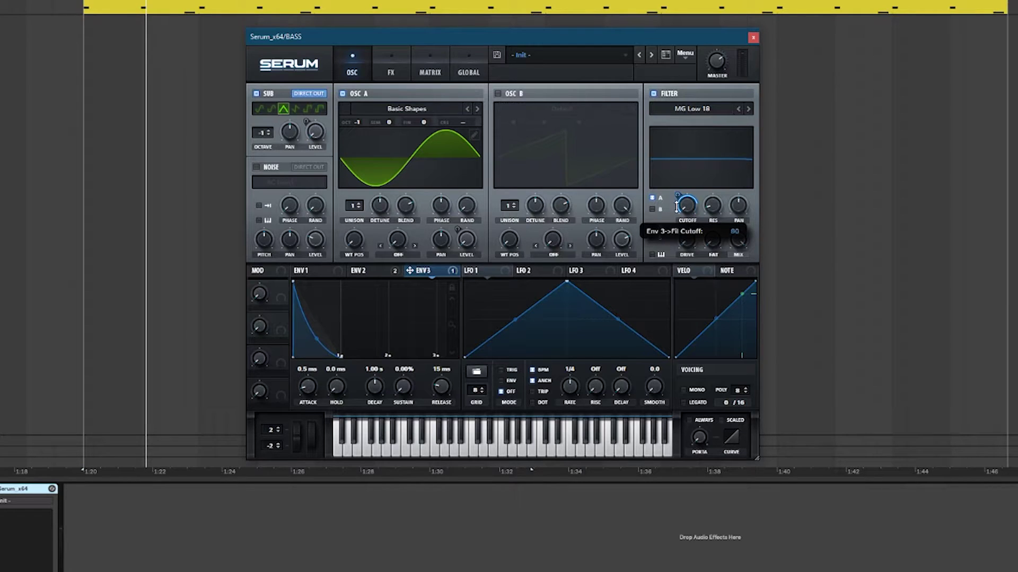
left_click_drag(674, 203, 681, 189)
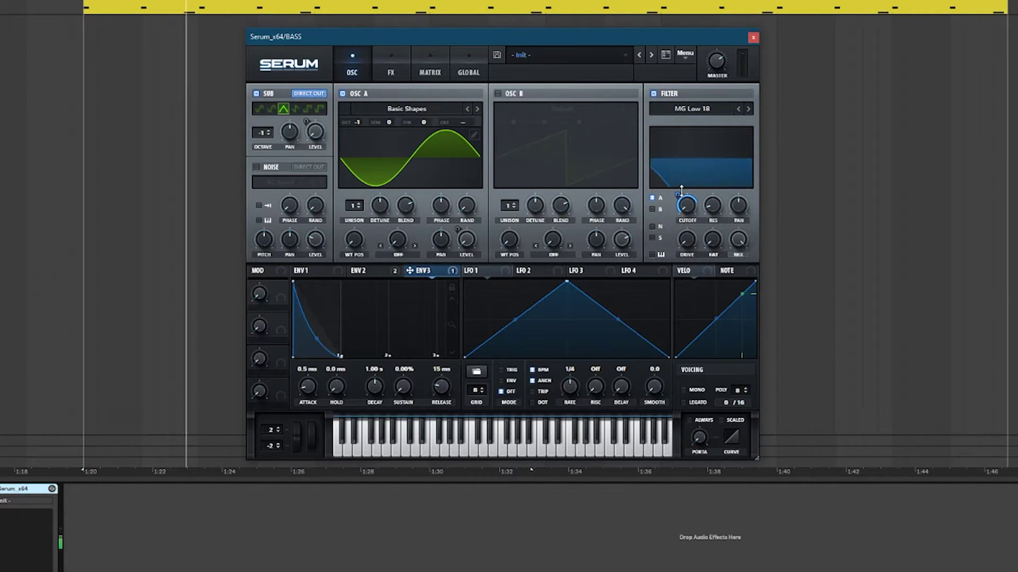
left_click_drag(677, 200, 676, 231)
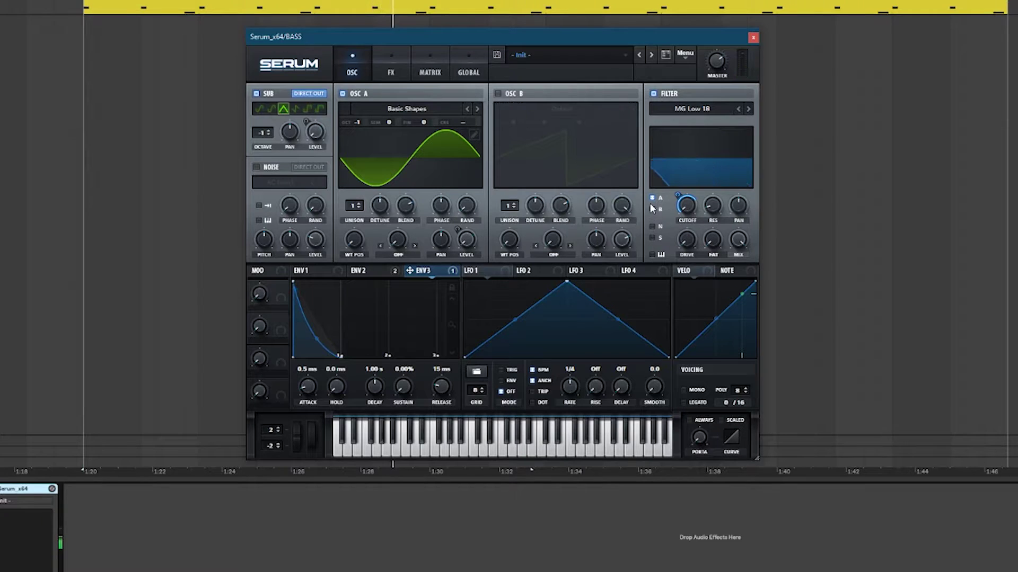
- Turn off the sub oscillator to audition oscillator A through the filter on its own
left_click(256, 95)
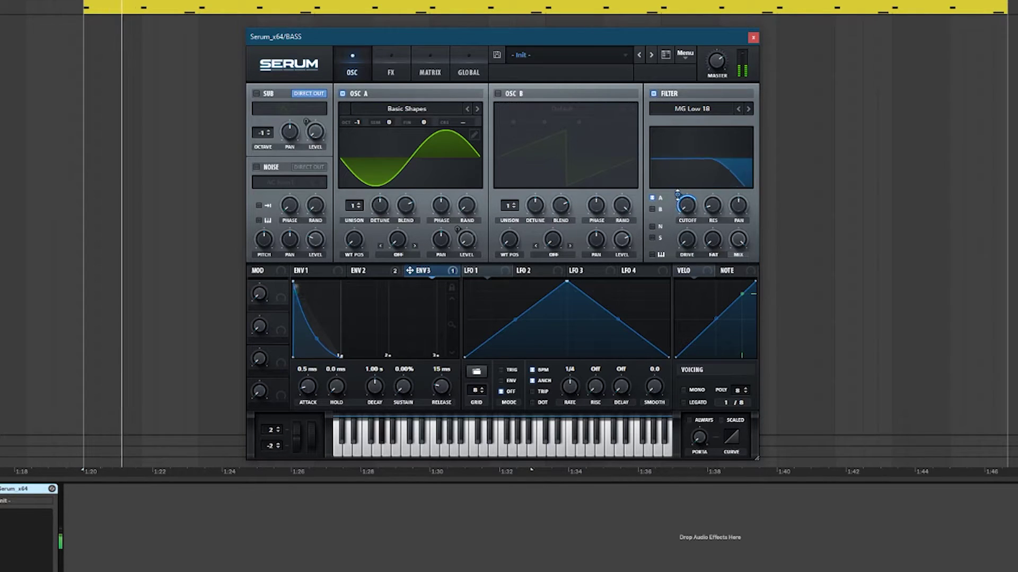
mouse_move(676, 217)
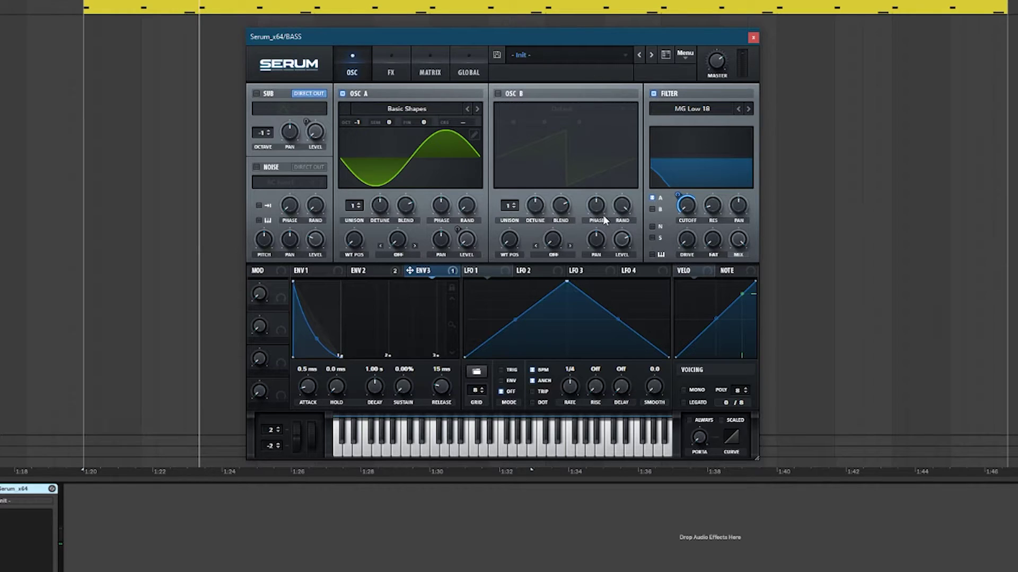
- Enable oscillator B with the analog Basic Shapes wavetable, move its wavetable position to the square wave and set its warp mode to Mirror
left_click(498, 94)
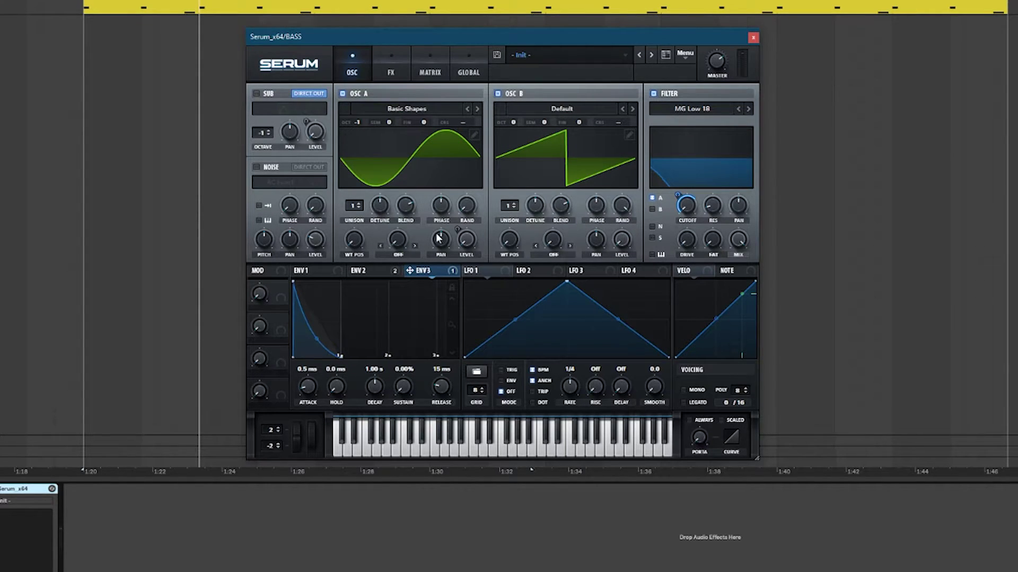
left_click(557, 113)
mouse_move(551, 136)
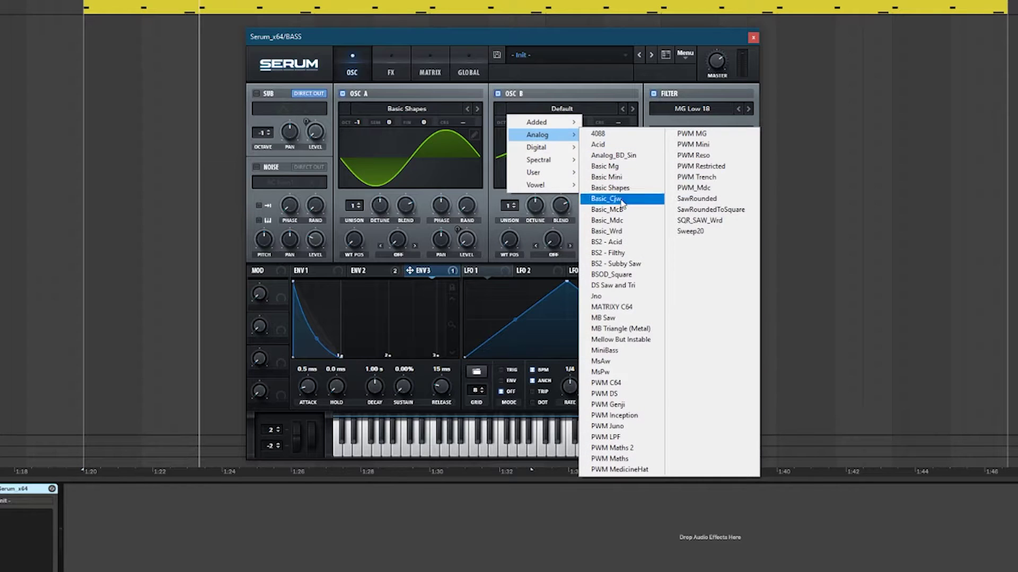
left_click(615, 188)
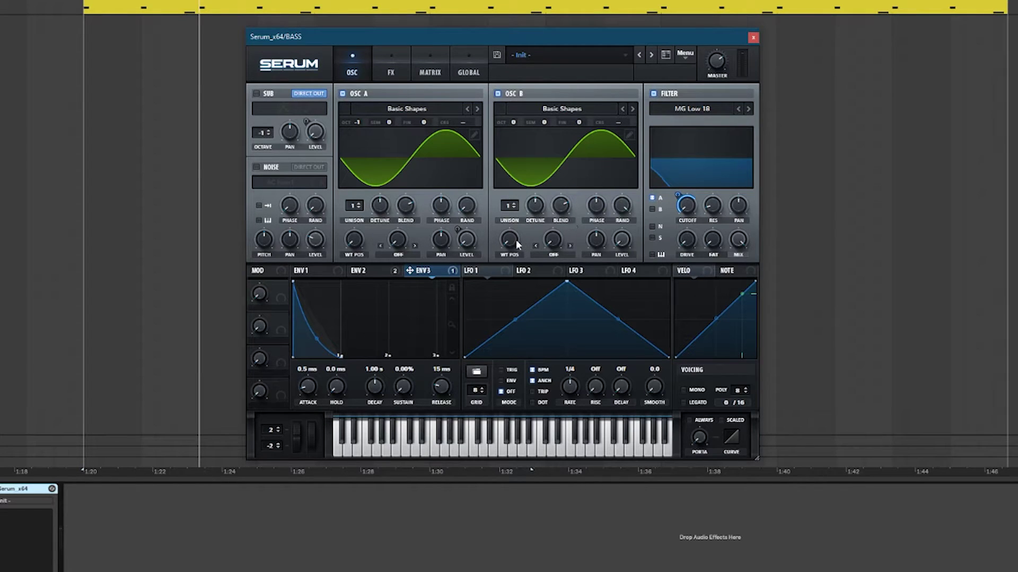
left_click_drag(504, 241, 535, 188)
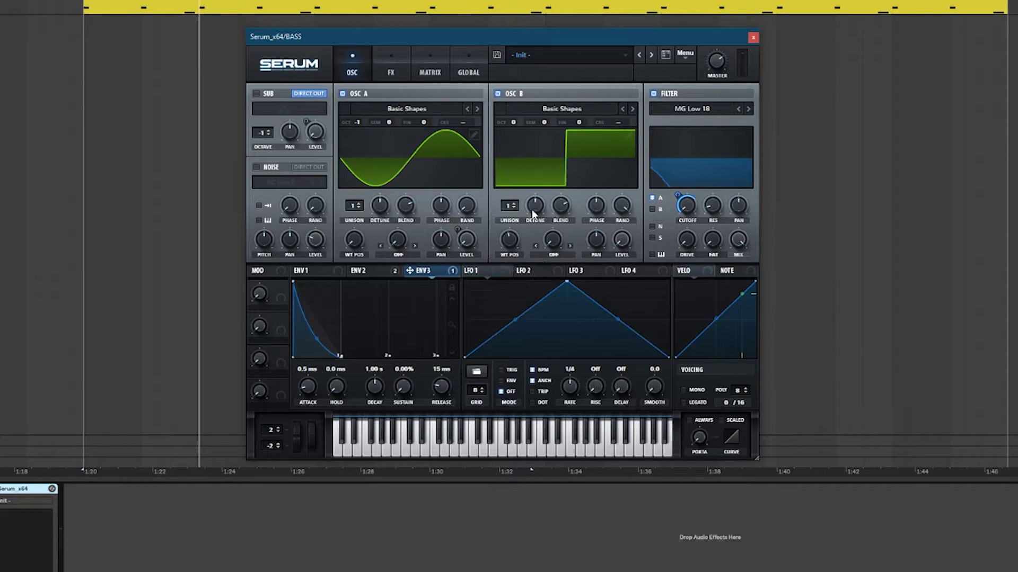
left_click(553, 255)
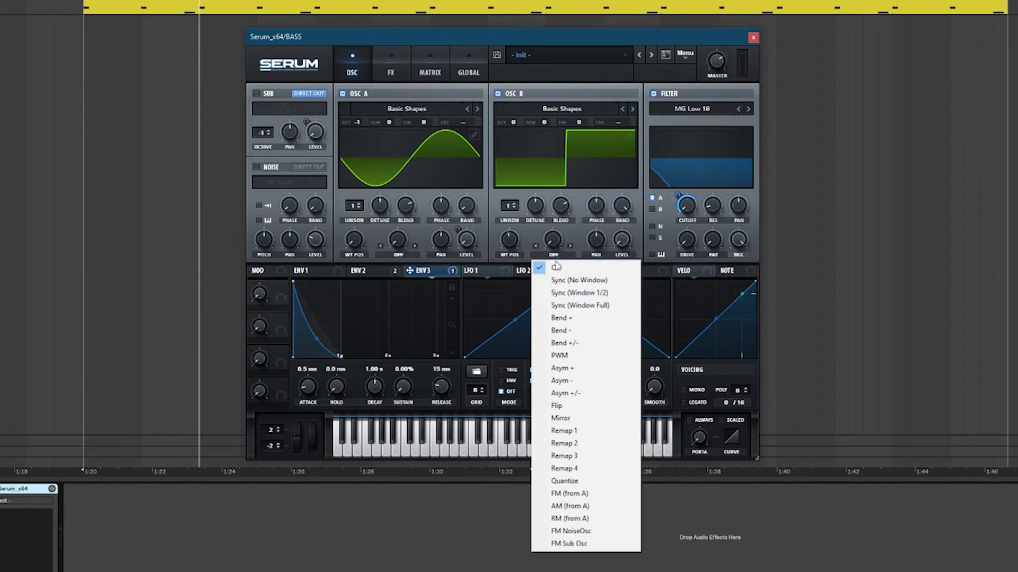
left_click(565, 419)
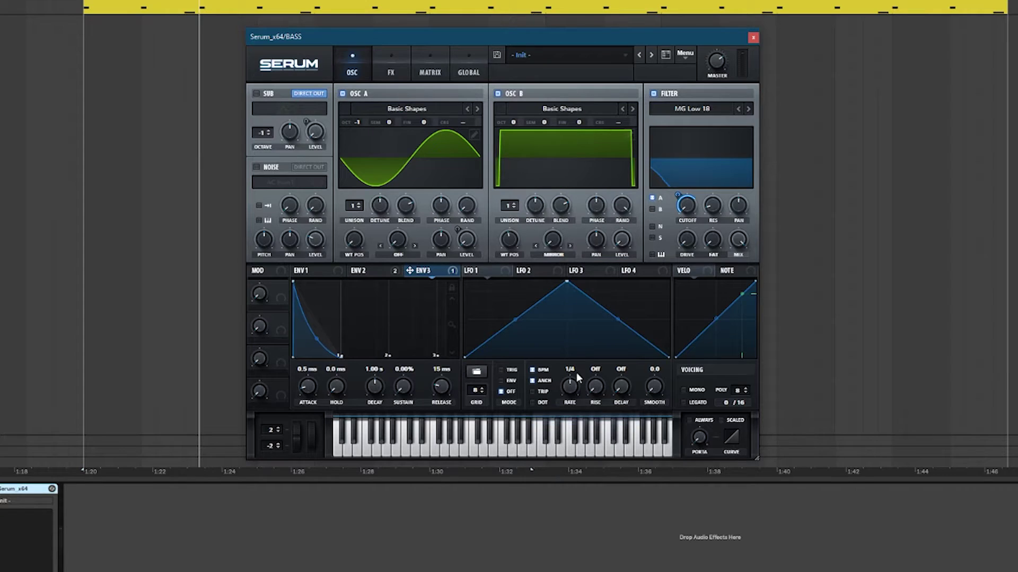
- Set oscillator A's warp mode to FM (from B) and raise the FM amount
left_click(399, 255)
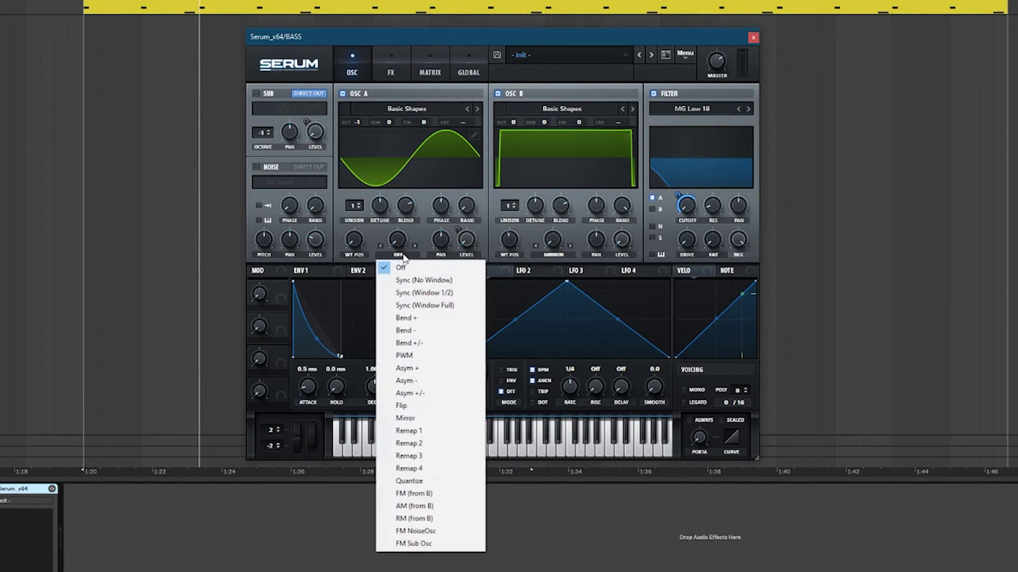
left_click(428, 495)
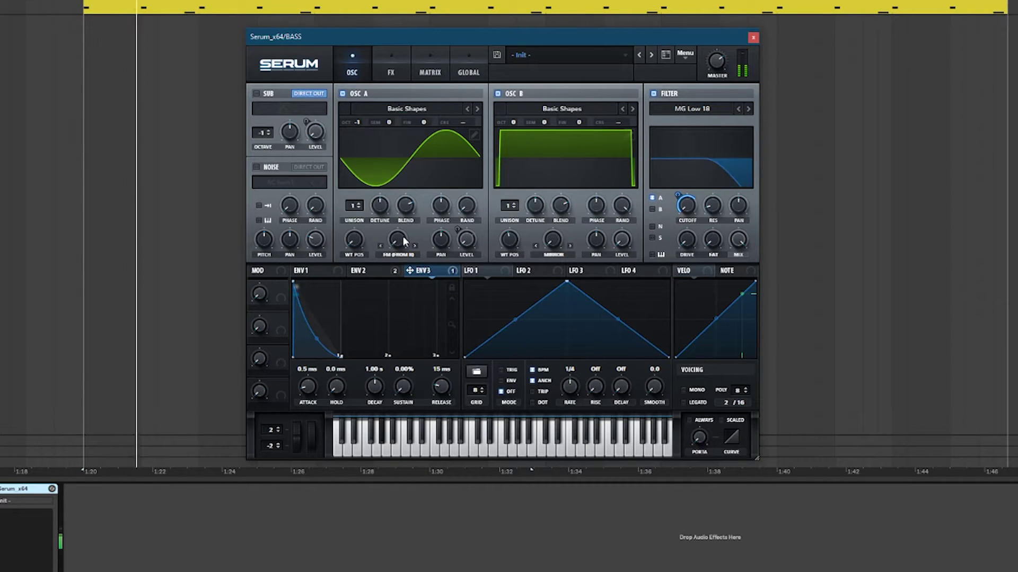
left_click_drag(396, 248, 397, 225)
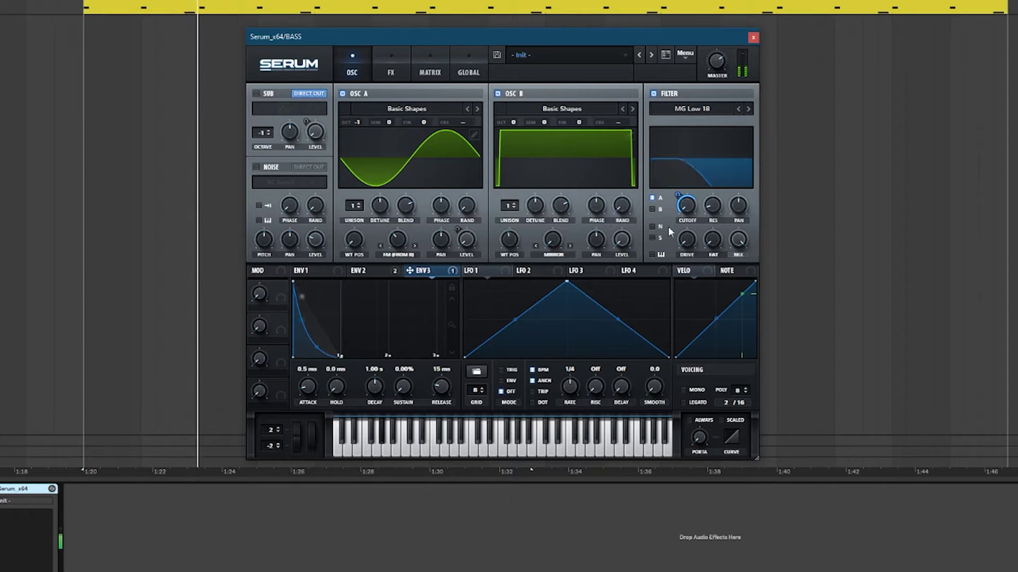
- Balance the warp amounts by ear, with oscillator B's Mirror warp at about 24% and oscillator A's FM at about 35%
mouse_move(679, 197)
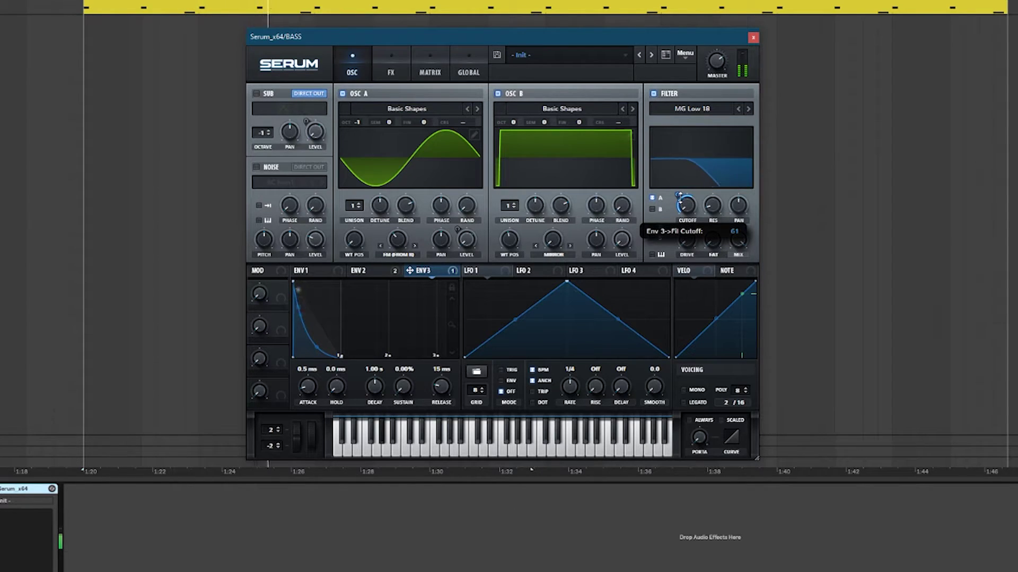
left_click_drag(556, 238, 557, 230)
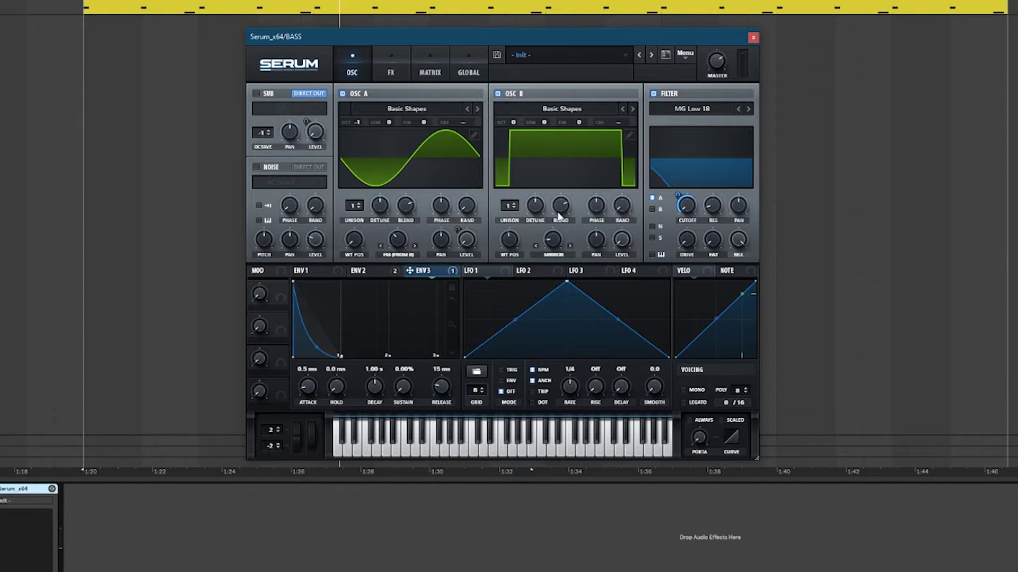
mouse_move(557, 254)
left_mouse_down()
mouse_move(570, 224)
mouse_move(570, 243)
left_mouse_up()
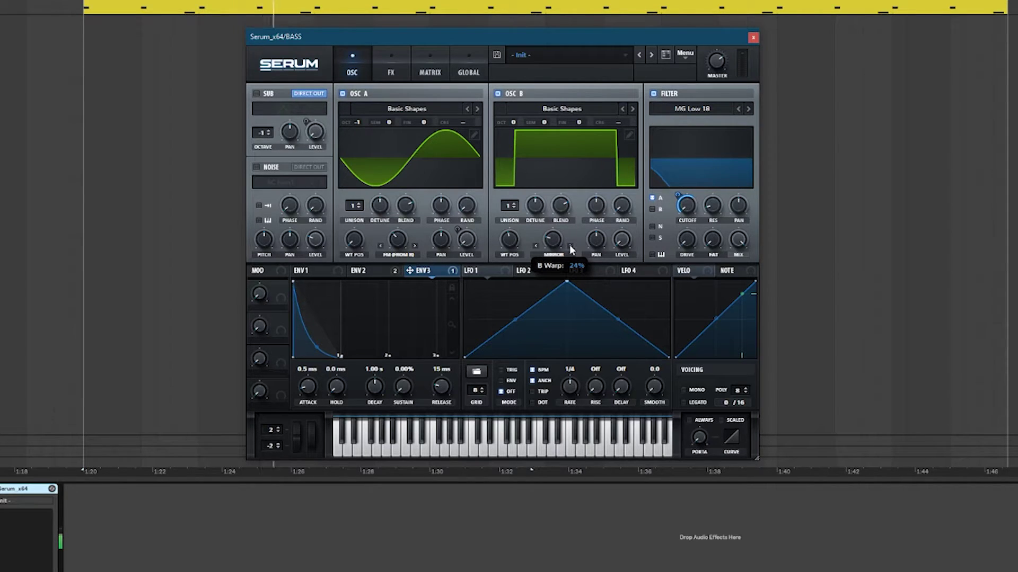
left_click_drag(398, 240, 408, 258)
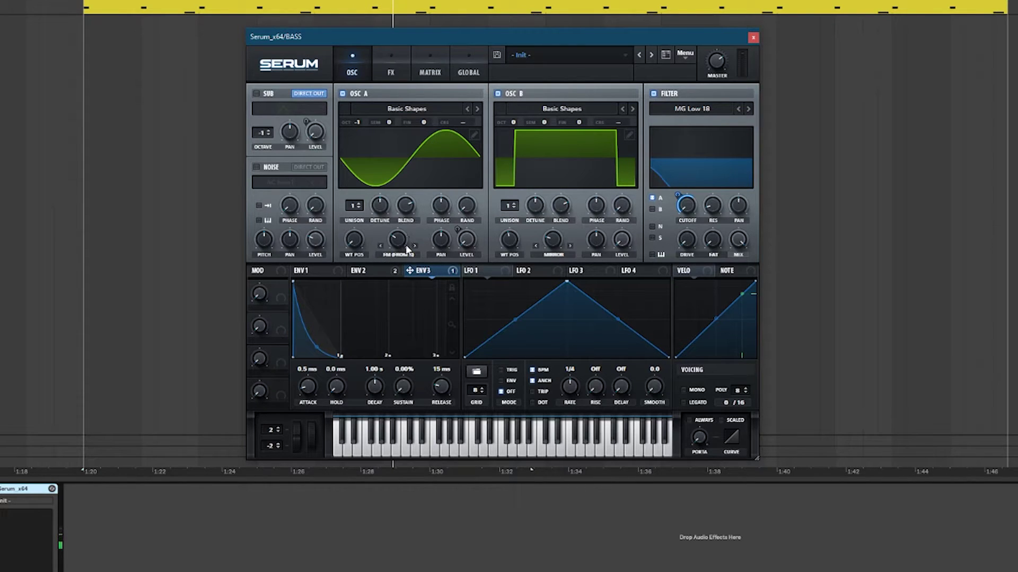
left_click_drag(398, 246, 402, 236)
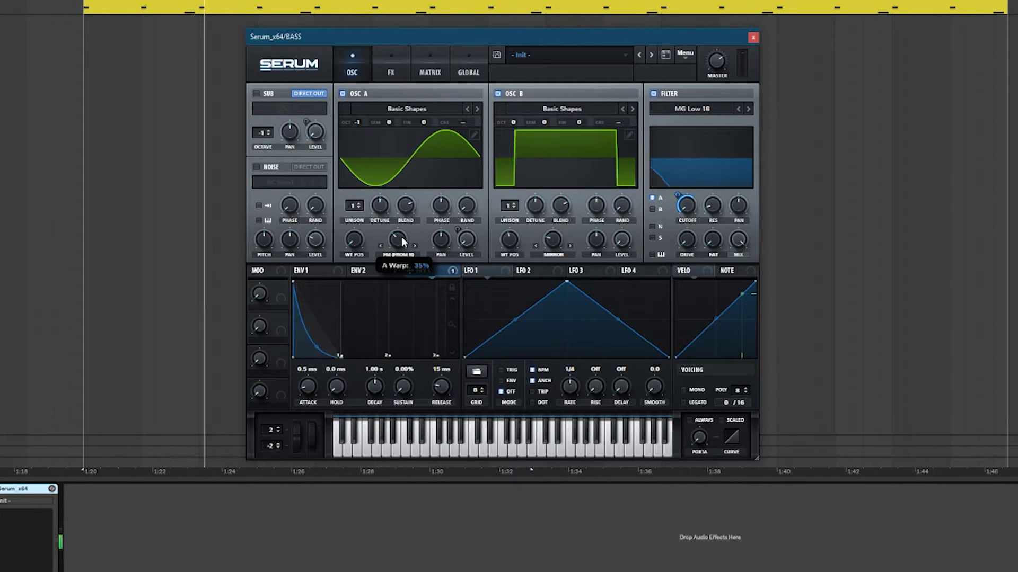
left_click_drag(552, 249, 548, 253)
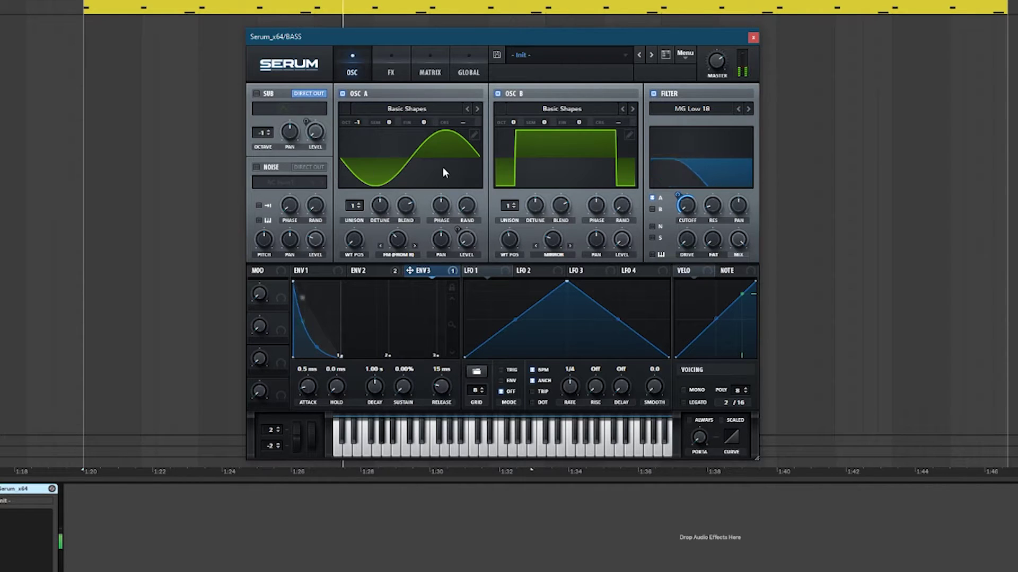
- Turn the sub oscillator back on, show envelope 2 and raise the filter resonance to about 22%
left_click(255, 94)
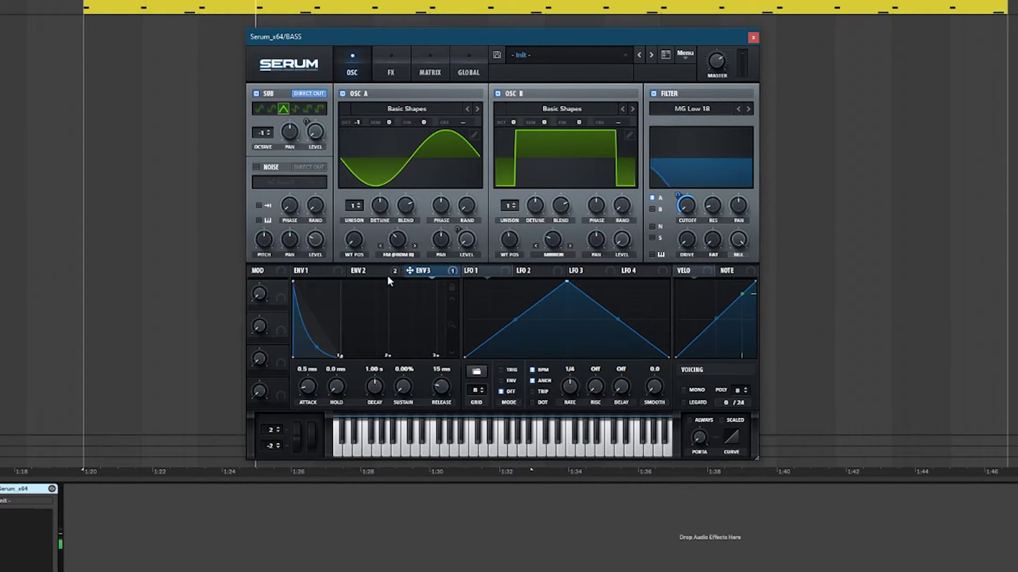
left_click(371, 272)
mouse_move(307, 121)
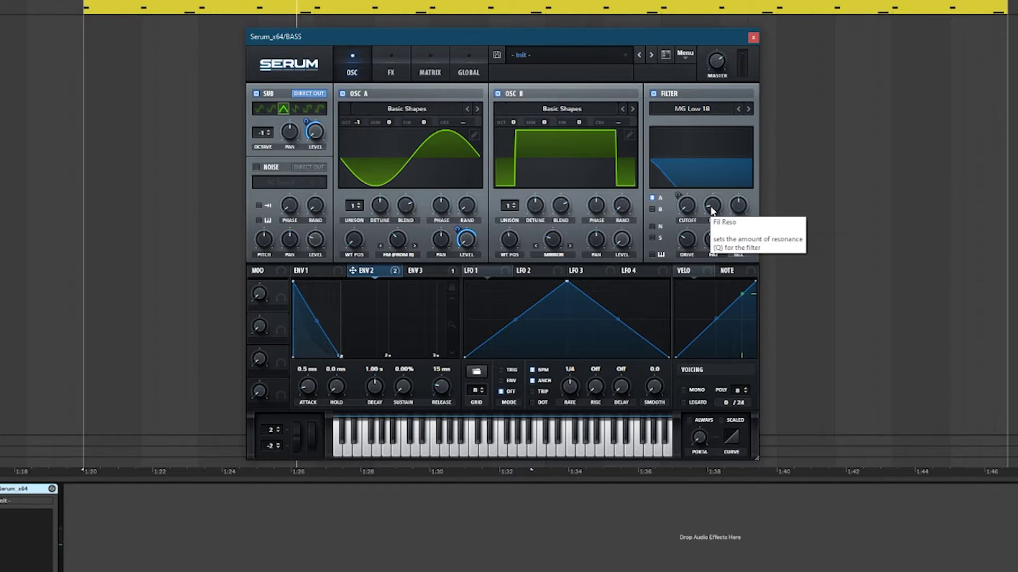
mouse_move(712, 206)
left_click_drag(712, 207, 714, 193)
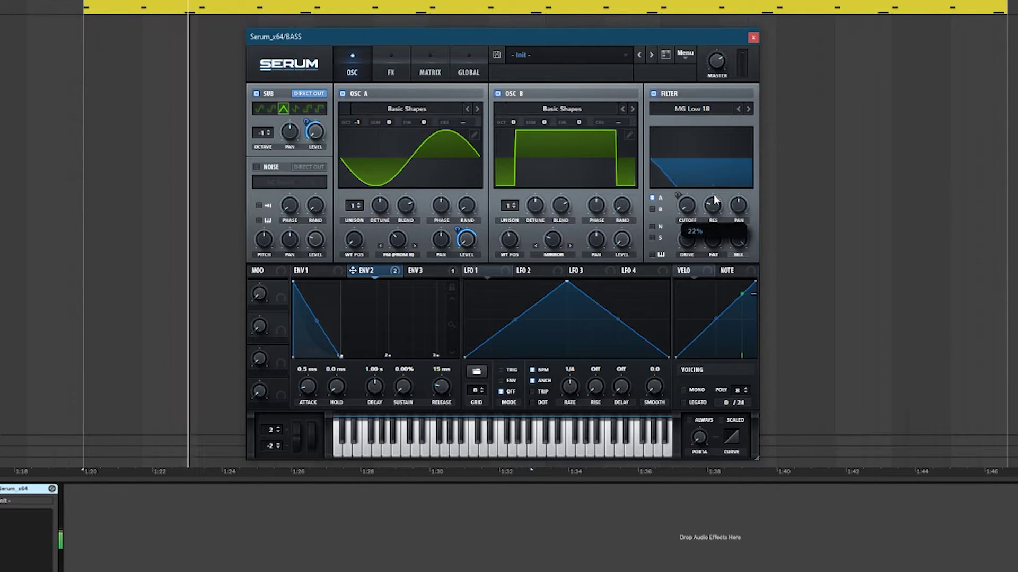
- Fine-tune oscillator B's Mirror warp amount by ear while the bass plays with the sub
left_click_drag(554, 242, 561, 262)
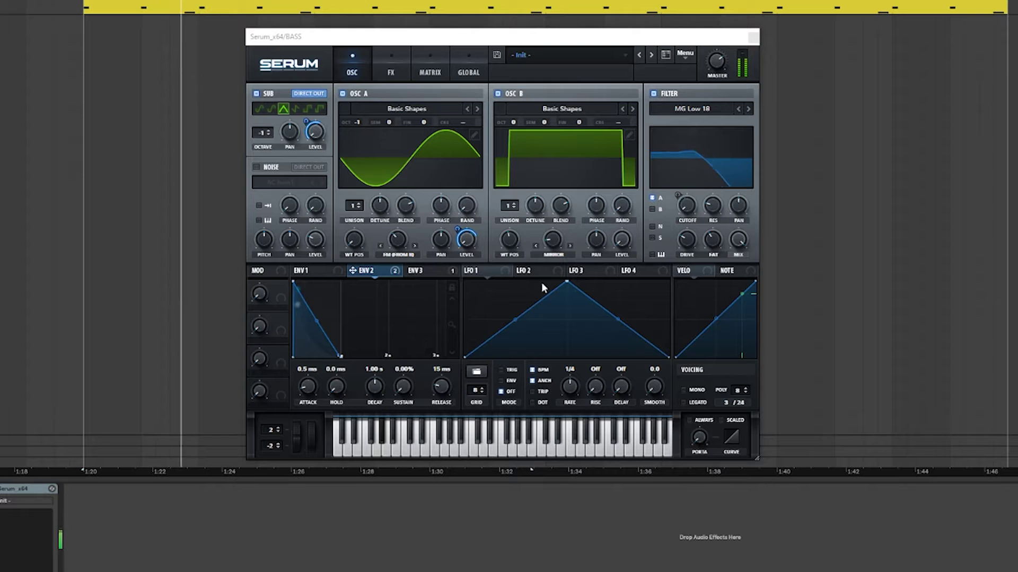
left_click(316, 319)
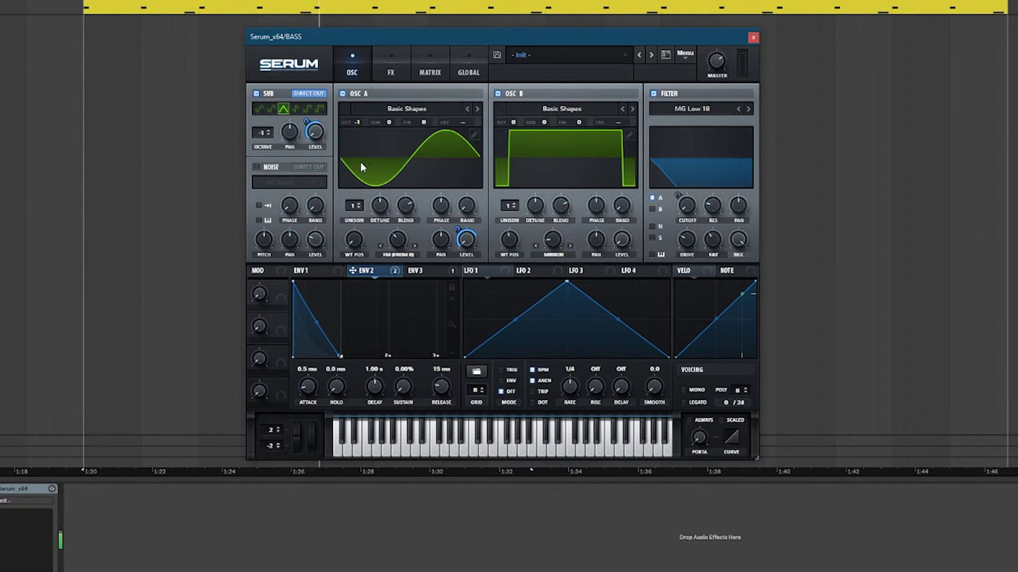
mouse_move(553, 240)
left_mouse_down()
mouse_move(558, 231)
mouse_move(556, 241)
left_mouse_up()
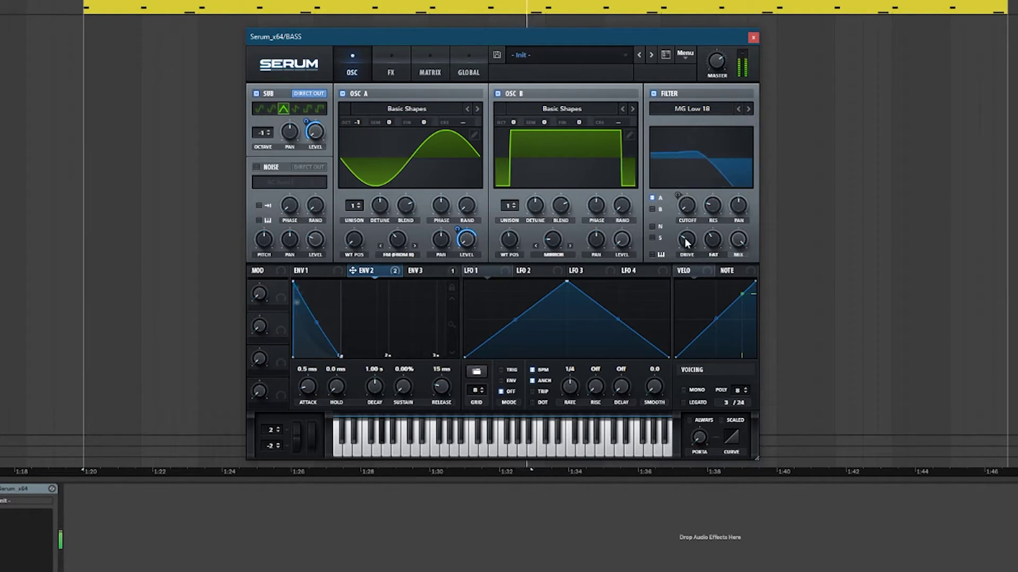
mouse_move(688, 241)
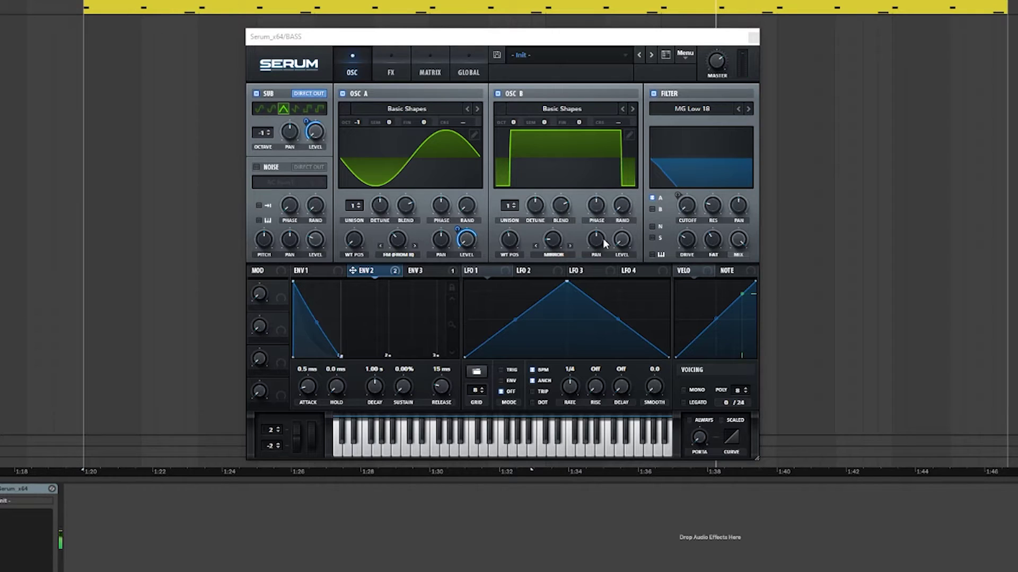
left_click_drag(520, 33, 510, 39)
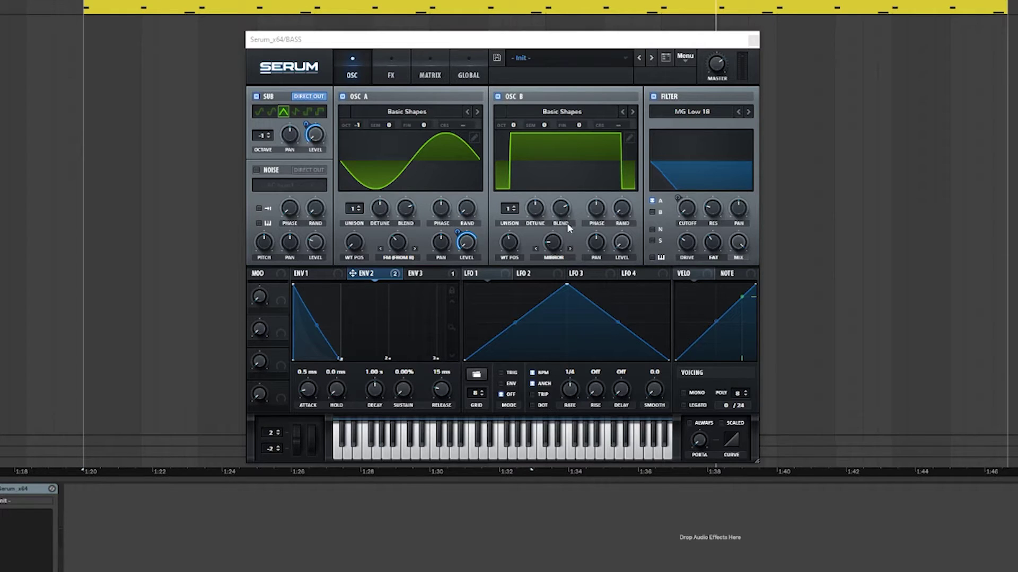
mouse_move(555, 253)
left_mouse_down()
mouse_move(555, 232)
mouse_move(569, 253)
left_mouse_up()
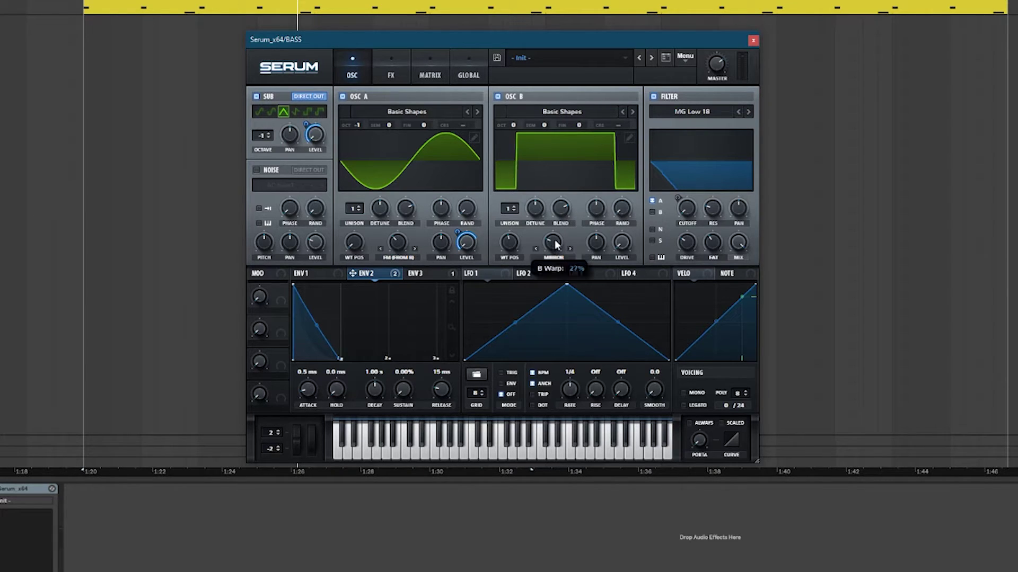
mouse_move(560, 251)
left_mouse_down()
mouse_move(559, 233)
mouse_move(593, 226)
mouse_move(593, 275)
mouse_move(606, 173)
mouse_move(627, 131)
mouse_move(593, 240)
mouse_move(601, 214)
mouse_move(564, 227)
mouse_move(559, 269)
mouse_move(563, 257)
left_mouse_up()
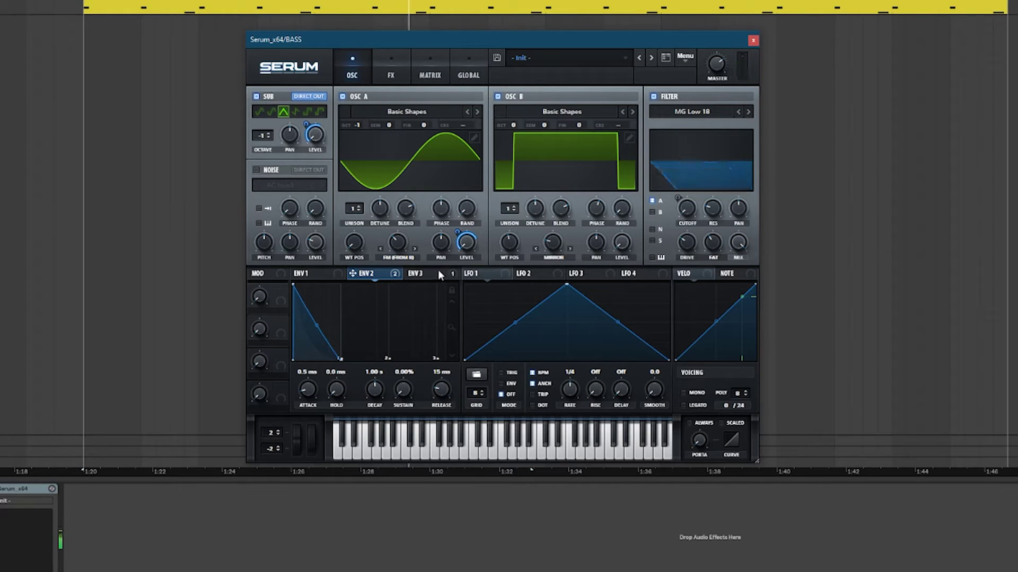
- Try the MG Low 12 and MG Low 24 filter types, and return the filter to MG Low 18
left_click(736, 111)
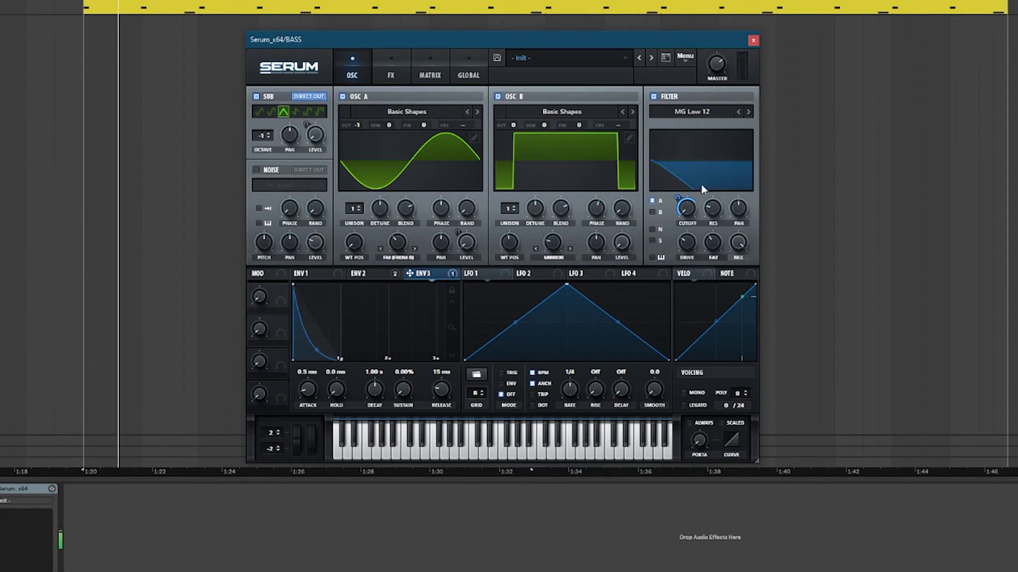
left_click(749, 111)
left_click(748, 111)
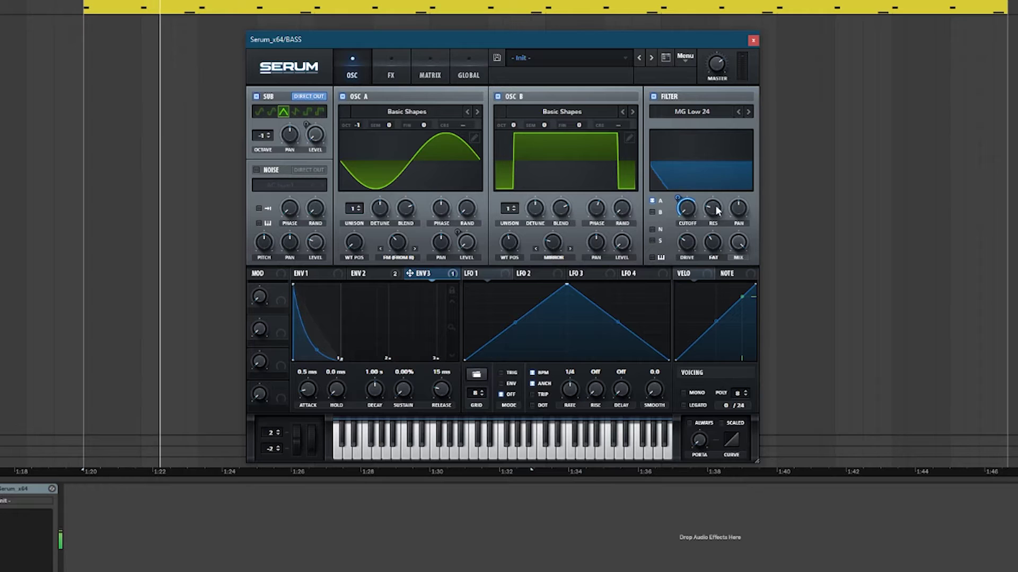
left_click(737, 112)
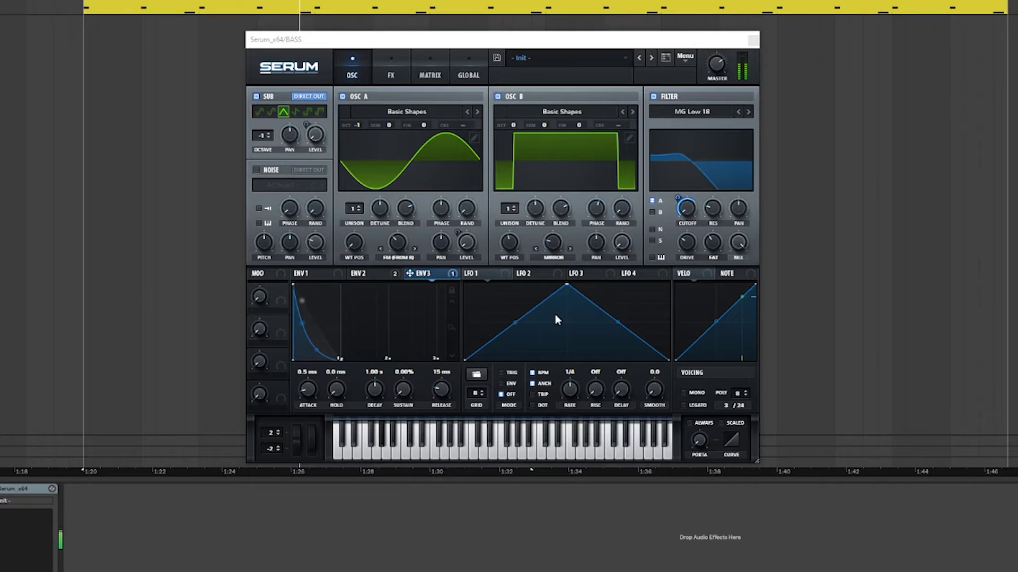
- Readjust oscillator A's FM (from B) amount by ear
left_click(396, 242)
left_click_drag(396, 243, 409, 258)
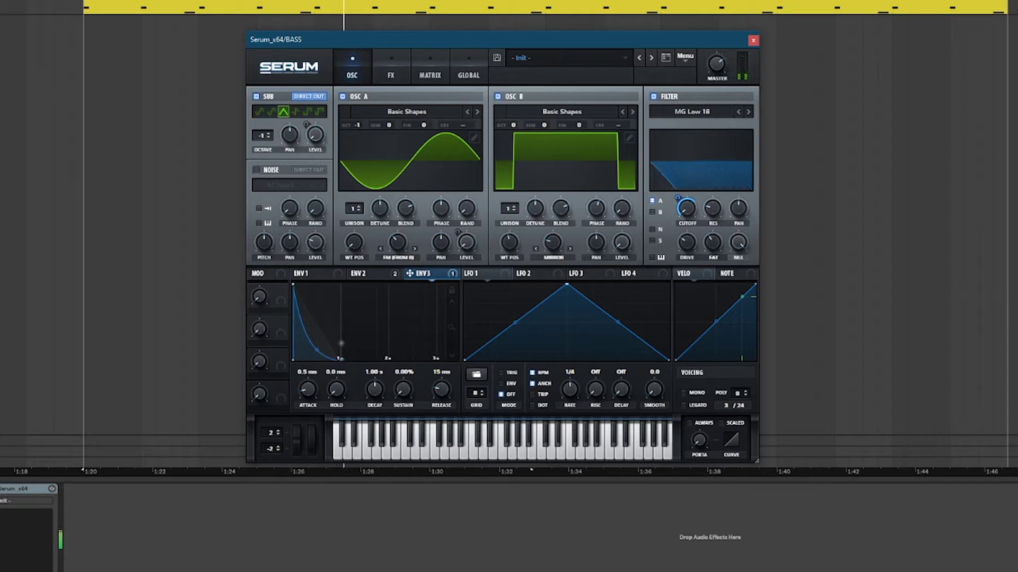
left_click(402, 251)
- Add a Distortion effect to the patch, set its type to Asym and reduce its drive and mix
left_click(392, 58)
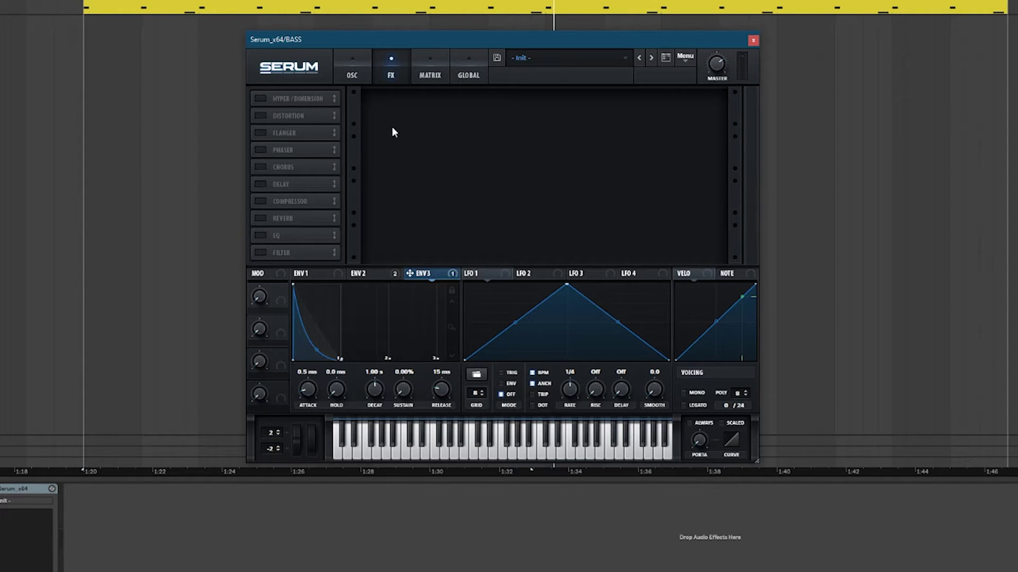
left_click(263, 118)
left_click(435, 112)
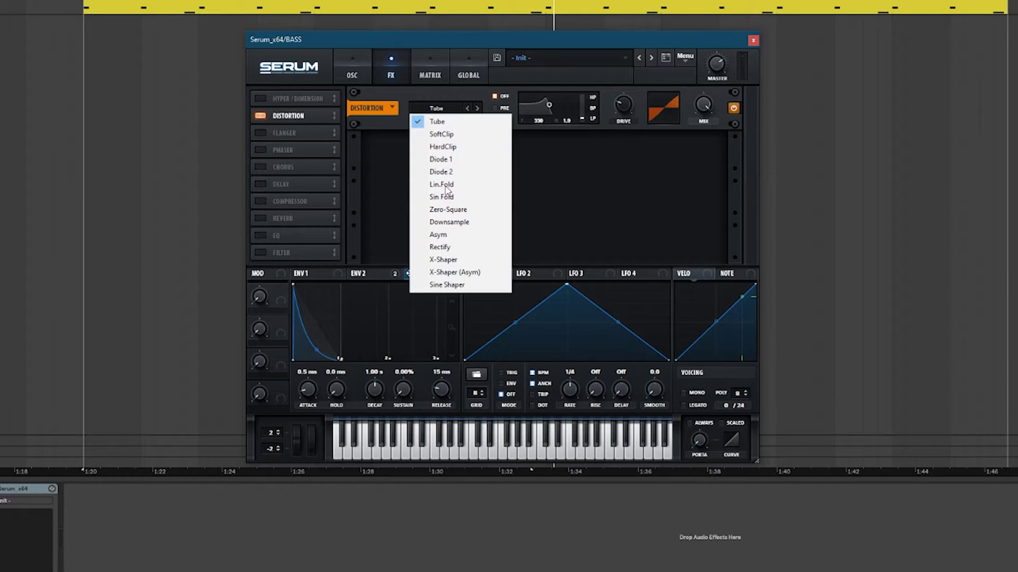
left_click(451, 234)
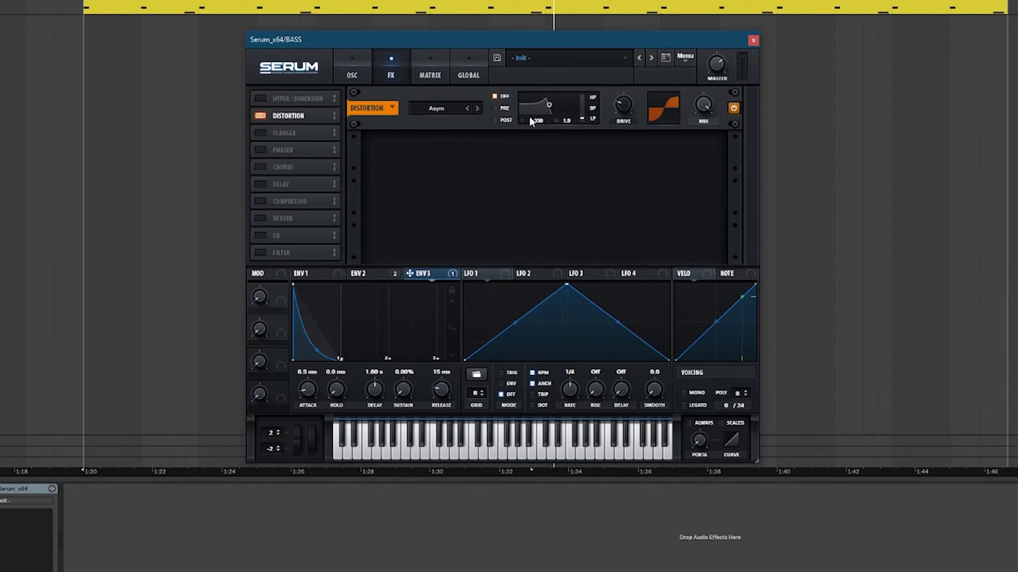
left_click_drag(613, 114, 629, 123)
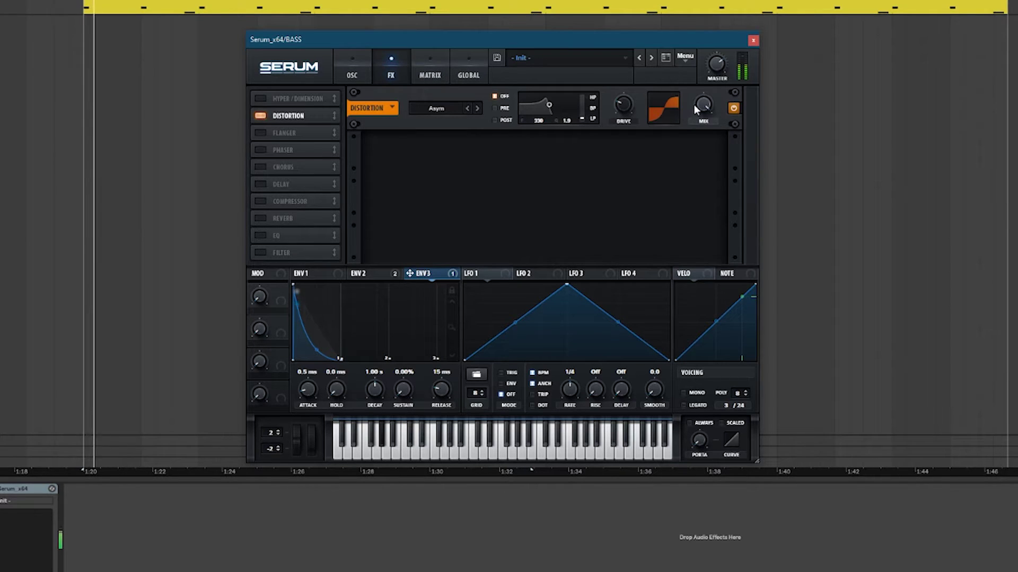
mouse_move(697, 106)
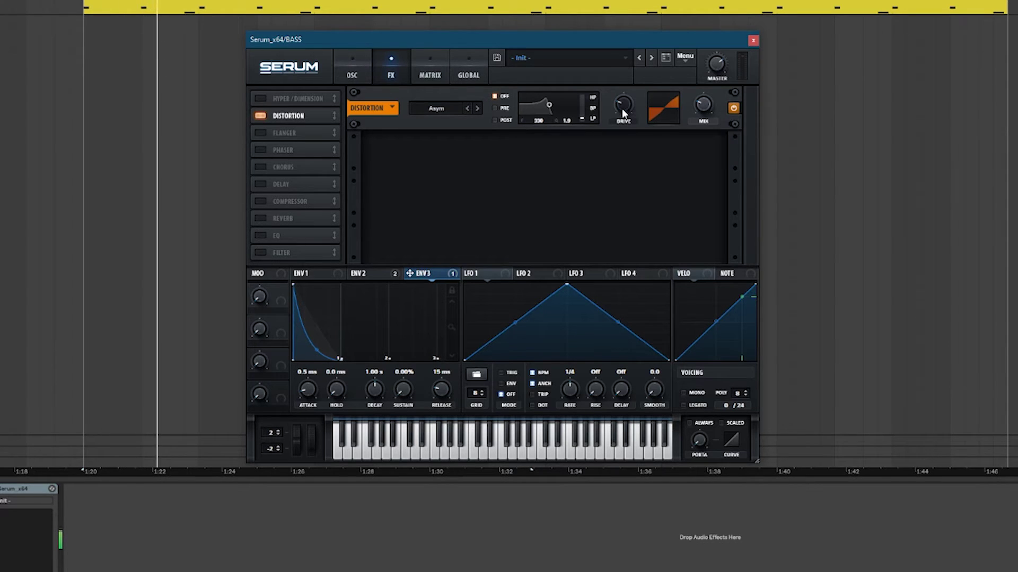
mouse_move(625, 108)
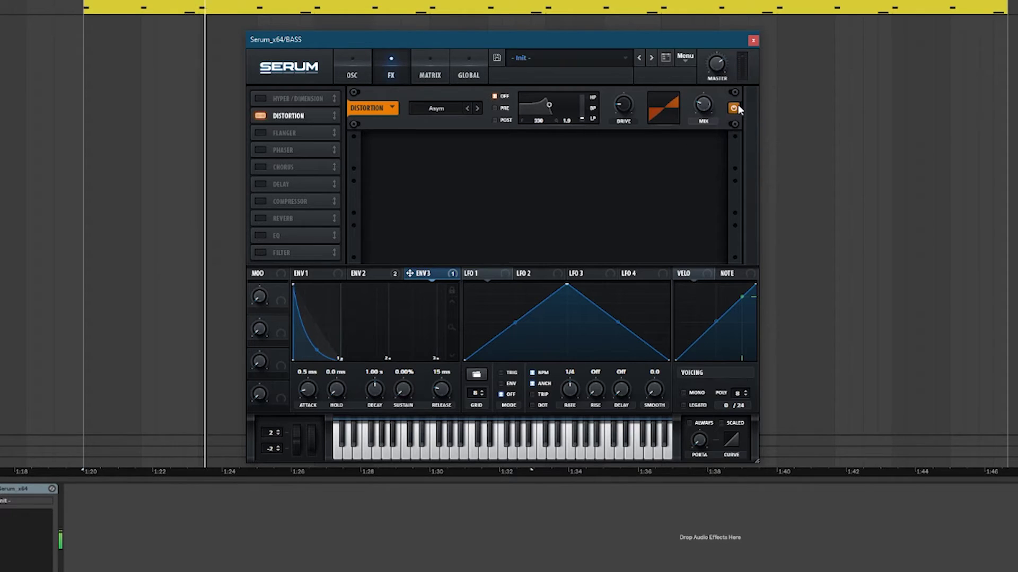
- Set the distortion drive to about 27% and mix to about 19%, comparing the bass with the effect bypassed and enabled
scroll(705, 107, "up", 1)
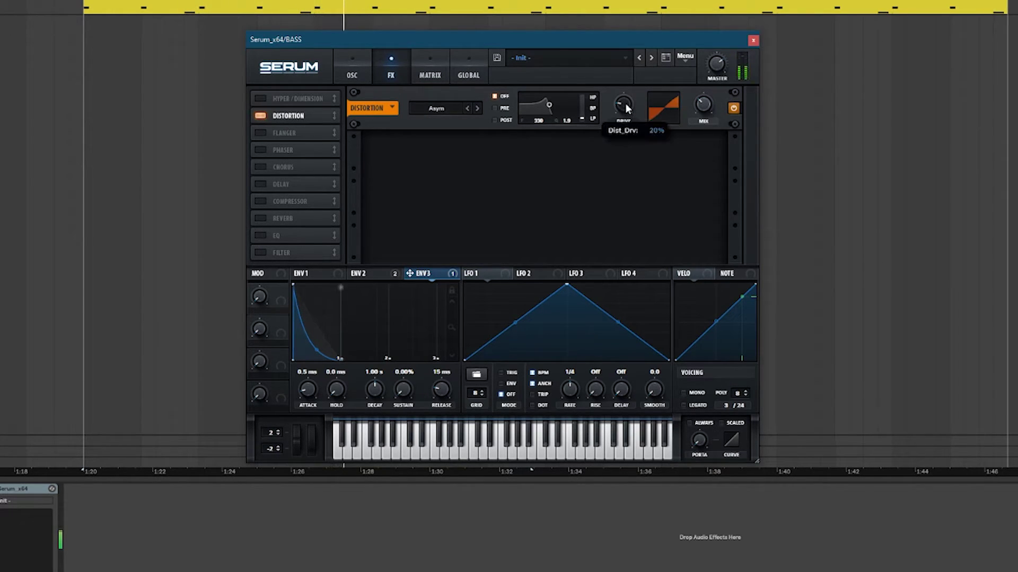
scroll(703, 106, "down", 2)
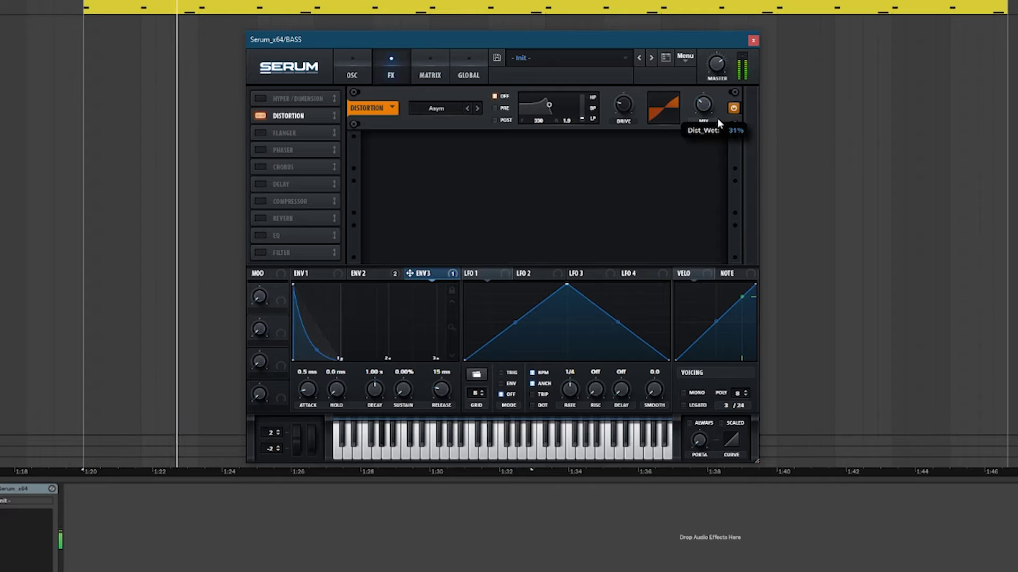
left_click(732, 110)
left_click(732, 109)
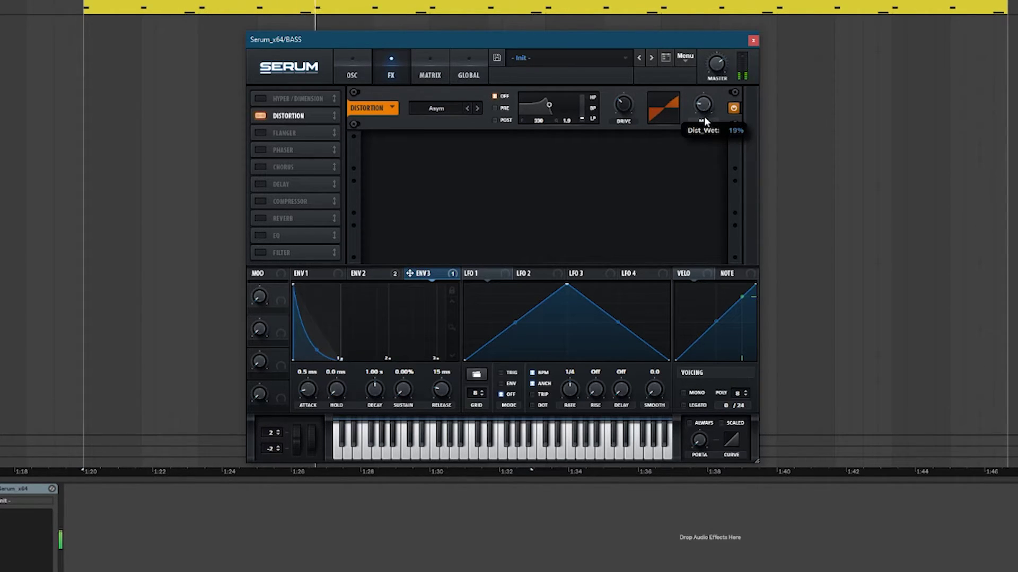
left_click(735, 109)
left_click(736, 109)
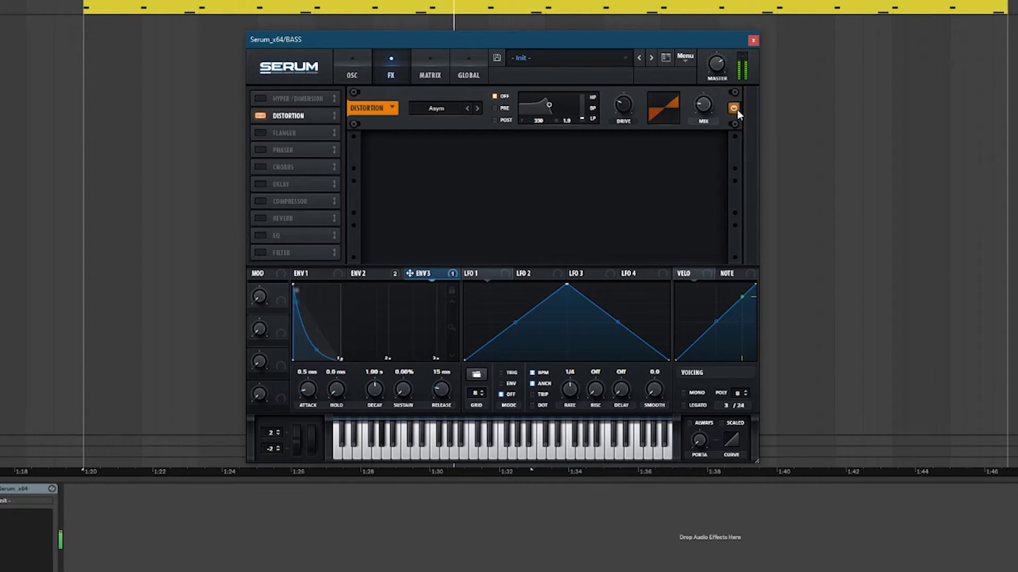
mouse_move(628, 109)
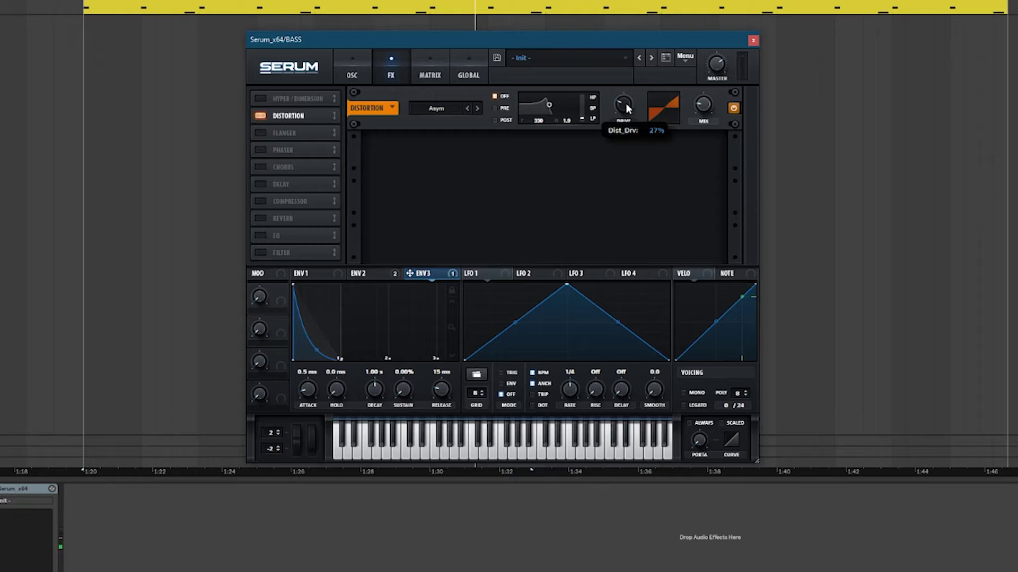
left_click(355, 73)
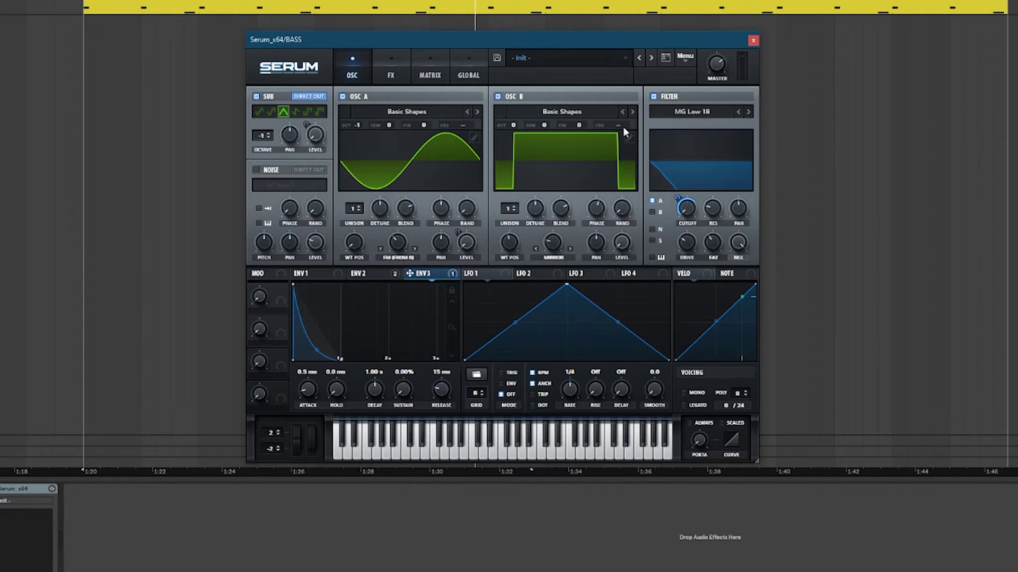
left_click(392, 76)
key("space")
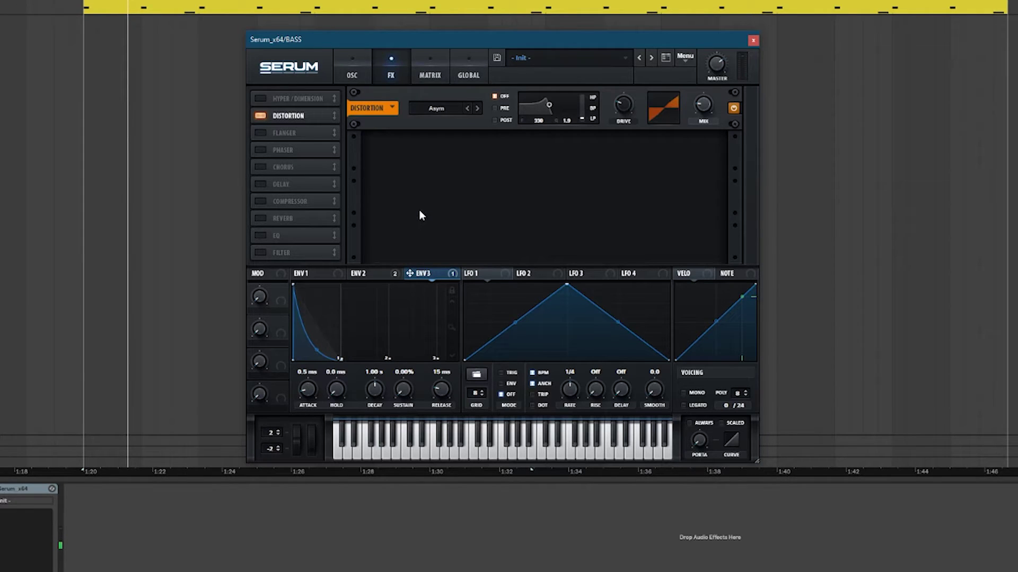
- Add Compressor and EQ effects to the patch after the Distortion
left_click(259, 202)
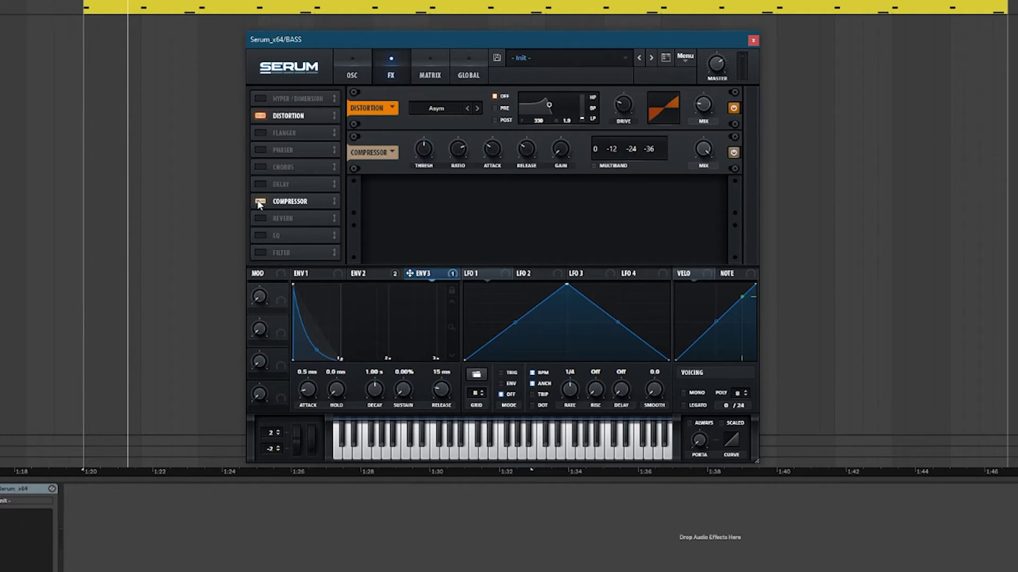
left_click(260, 235)
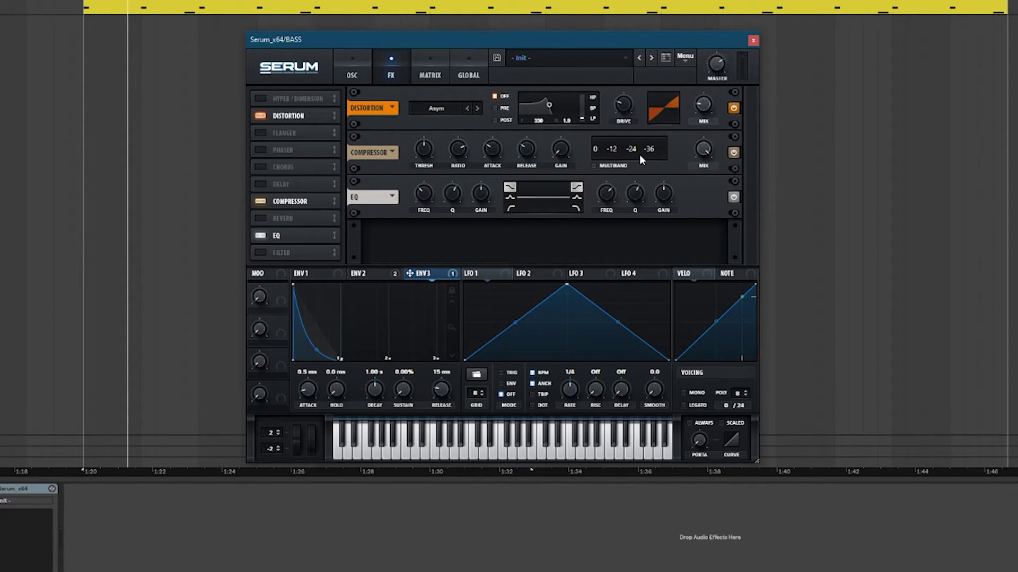
- Try the compressor's multiband mode with the threshold at about -9.9 dB during playback, and switch multiband back off
left_click(593, 166)
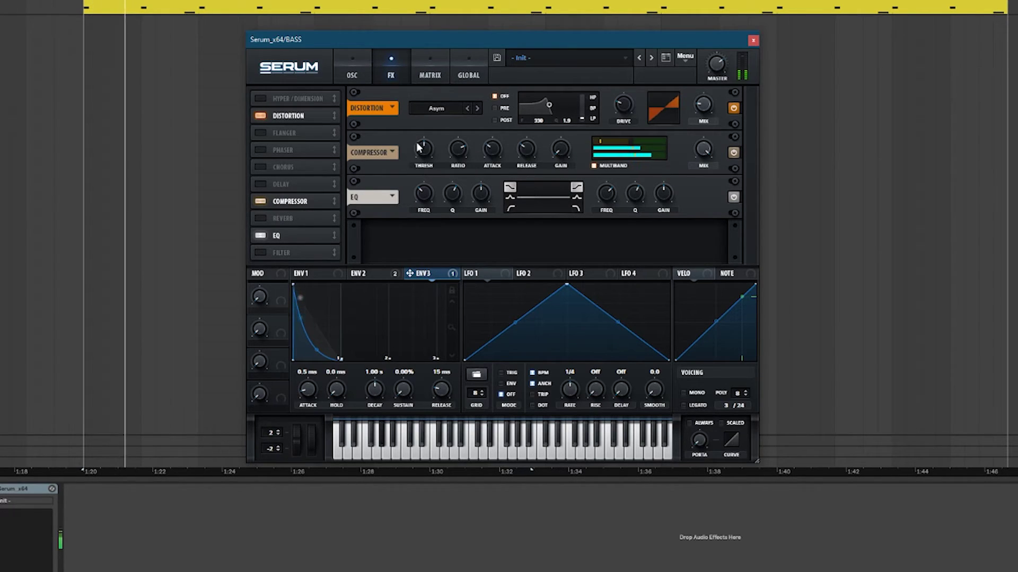
mouse_move(416, 169)
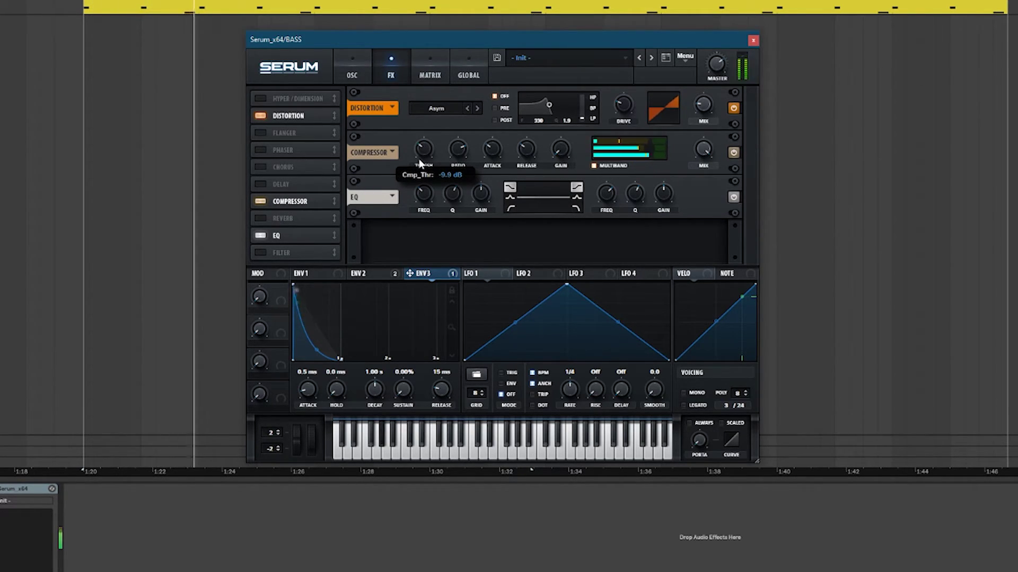
key("space")
left_click(593, 166)
key("space")
- Set the compressor's threshold to about -16.5 dB and its gain to about 4.3 dB
mouse_move(422, 148)
left_click_drag(422, 148, 434, 134)
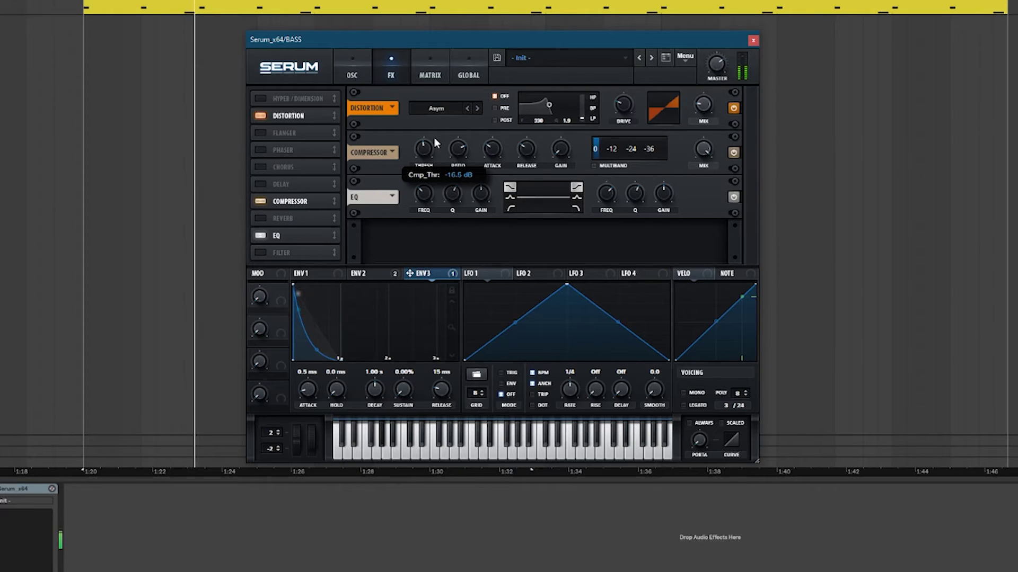
key("space")
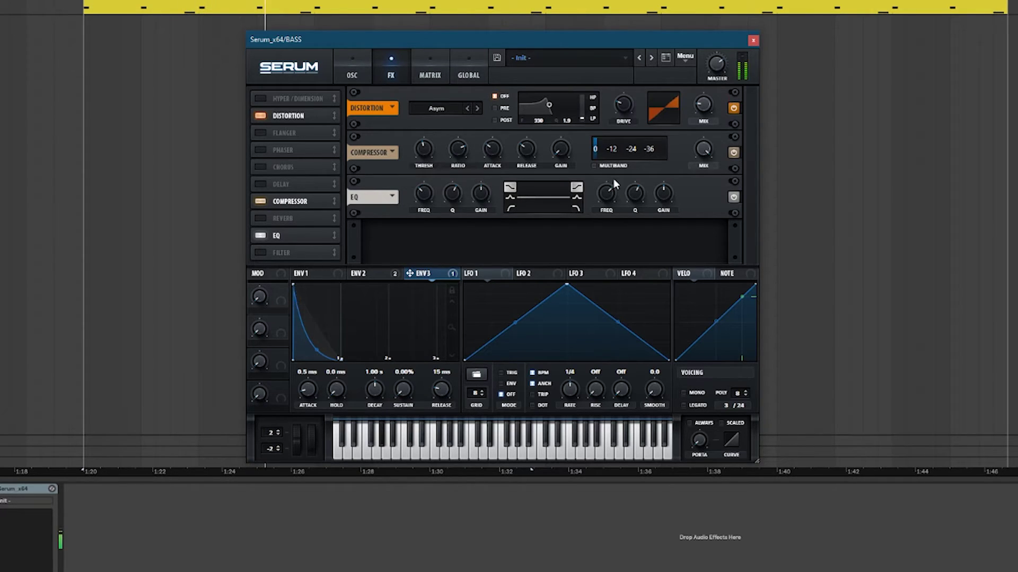
mouse_move(565, 142)
scroll(556, 151, "up", 4)
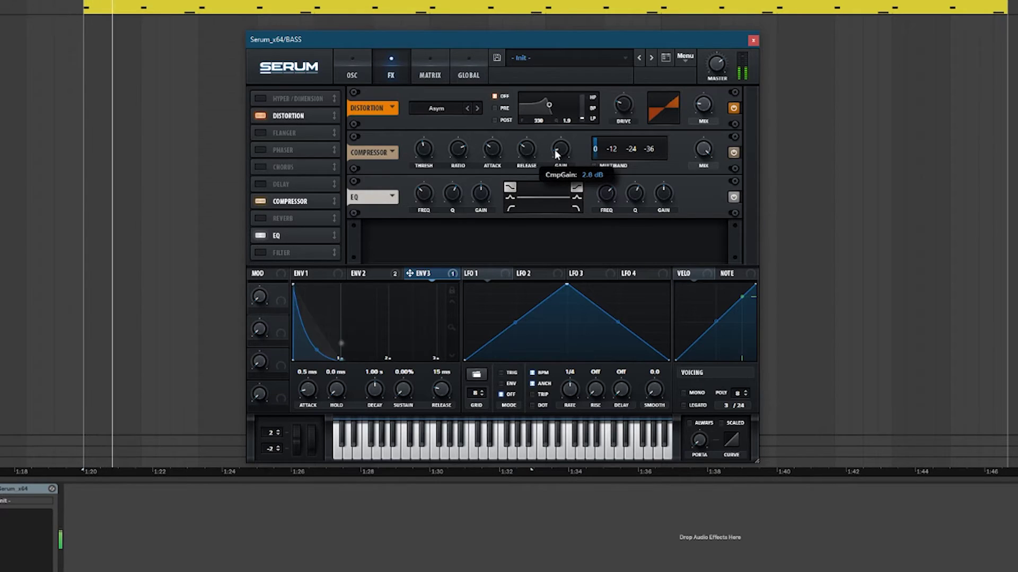
scroll(559, 153, "down", 1)
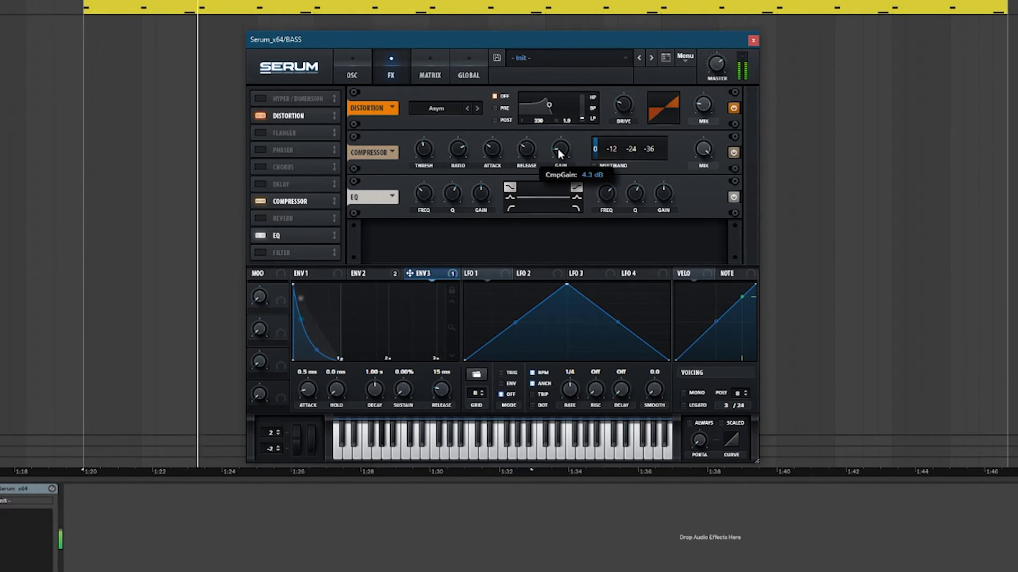
- Switch the EQ's low band to a low-cut shape and lower its cutoff frequency by ear
left_click(510, 209)
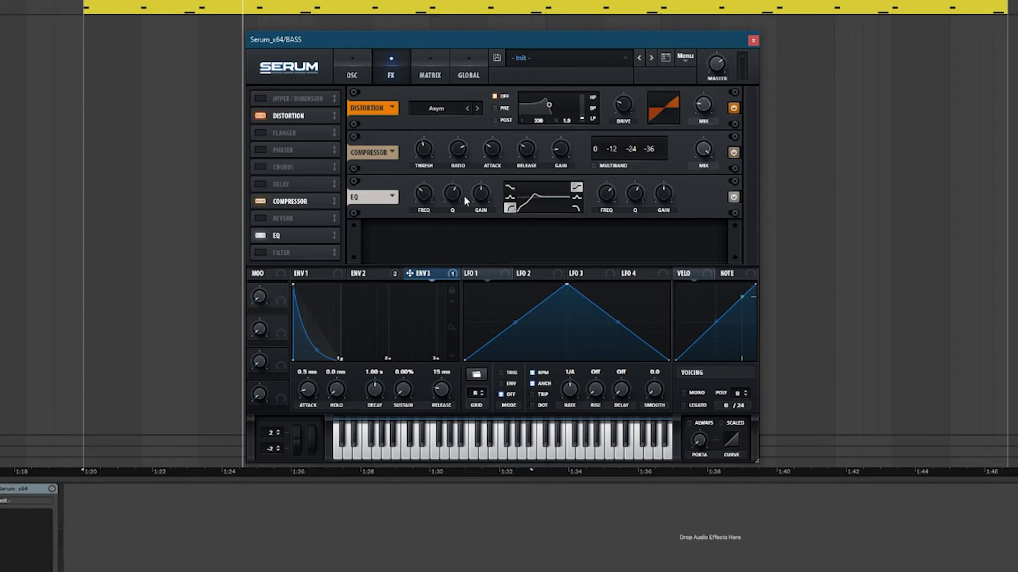
left_click_drag(425, 191, 422, 245)
mouse_move(455, 196)
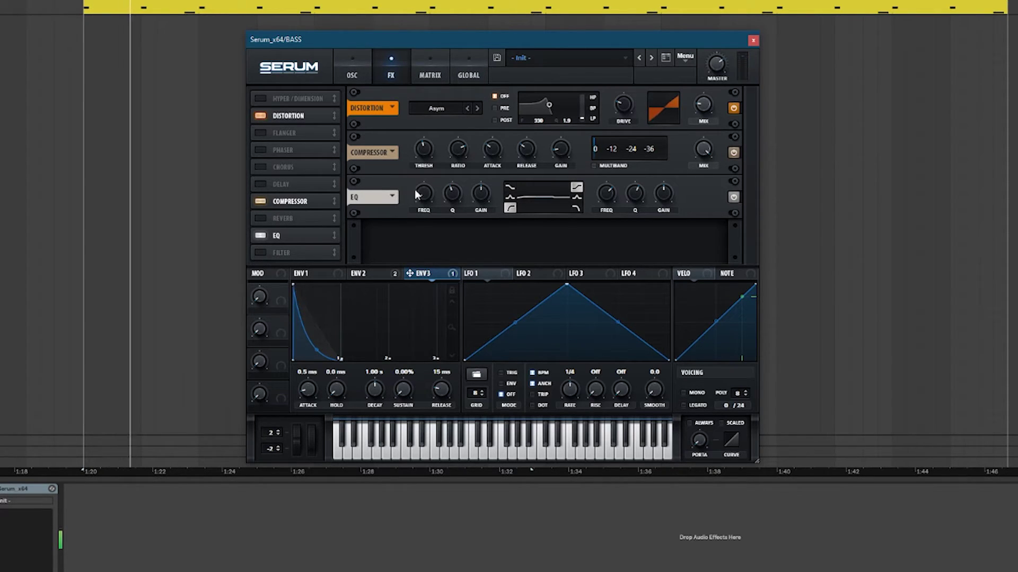
mouse_move(423, 196)
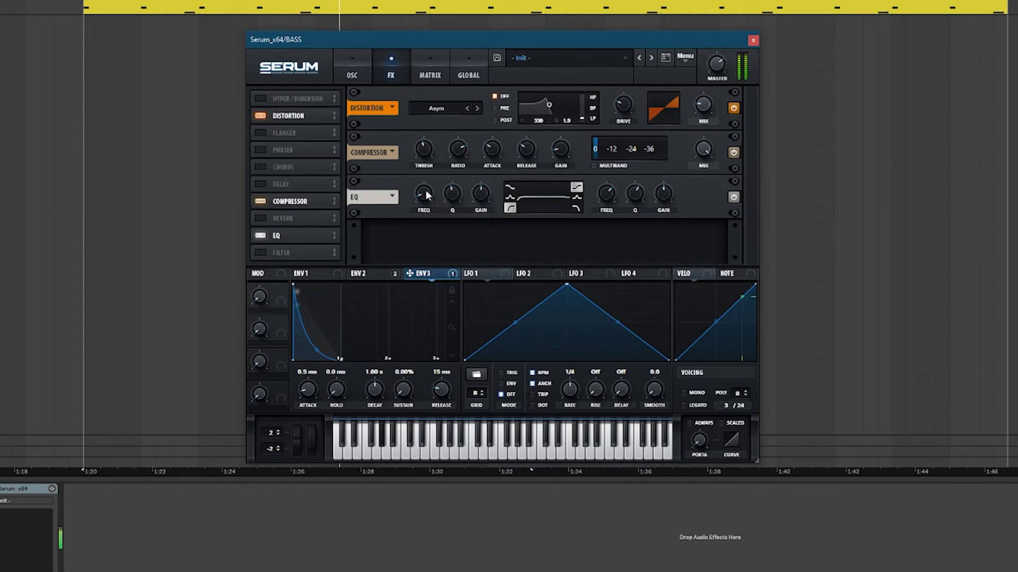
left_click_drag(427, 196, 427, 194)
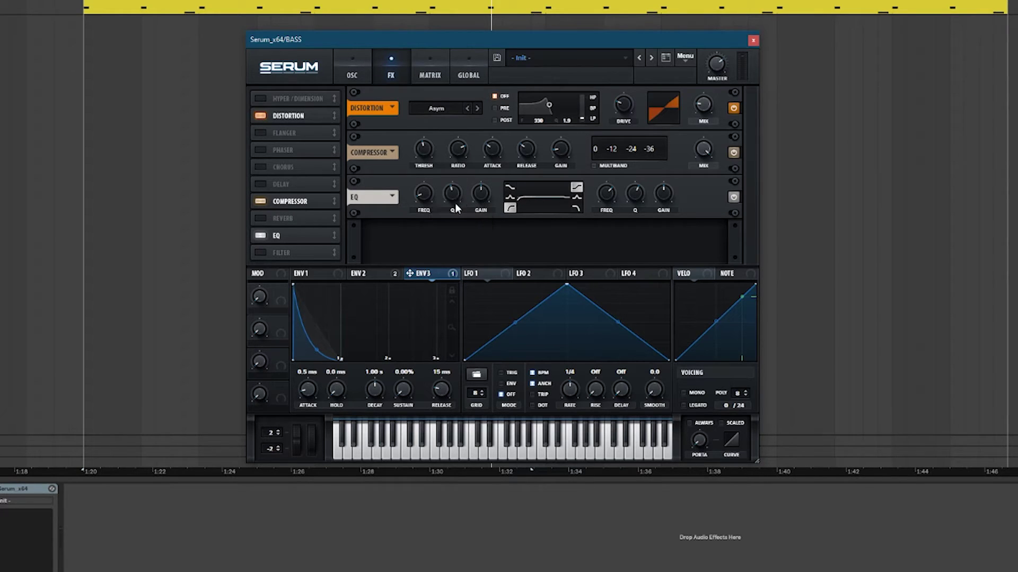
- Switch the EQ's high band to a peak shape and set it to about 965 Hz with about 5.3 dB of gain
left_click(577, 199)
left_click_drag(663, 195, 670, 181)
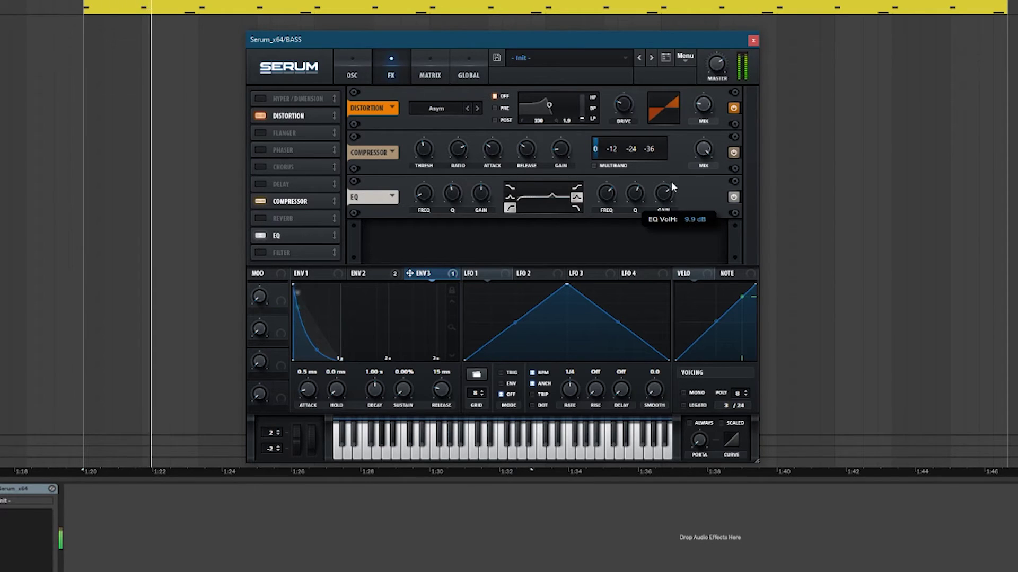
left_click_drag(607, 196, 605, 212)
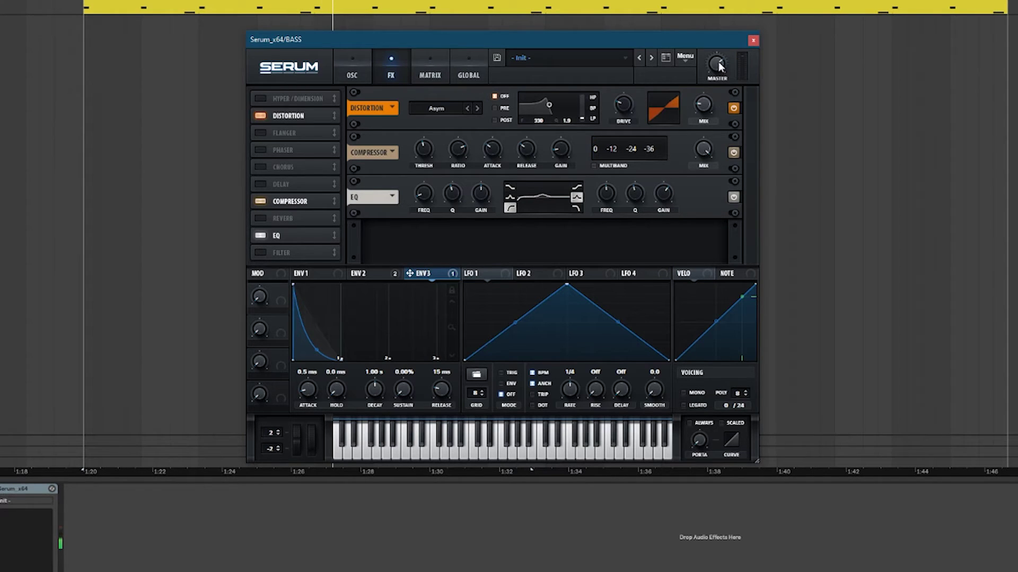
key("space")
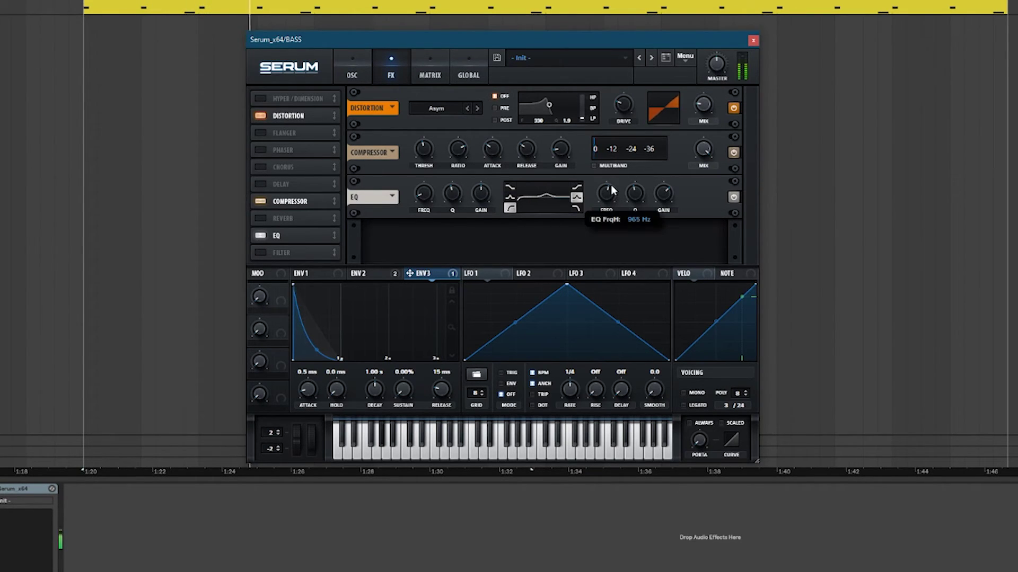
mouse_move(664, 202)
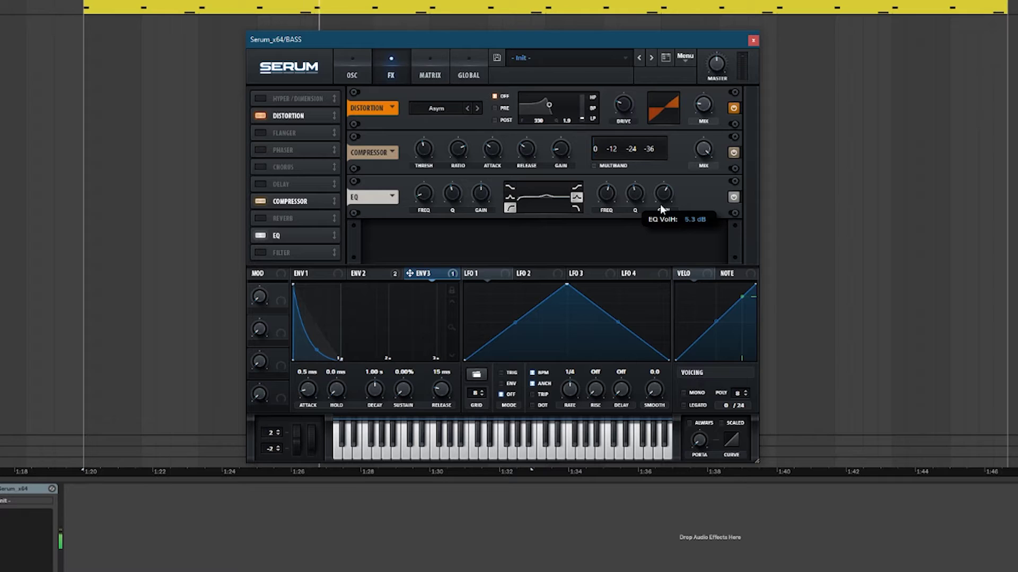
mouse_move(606, 192)
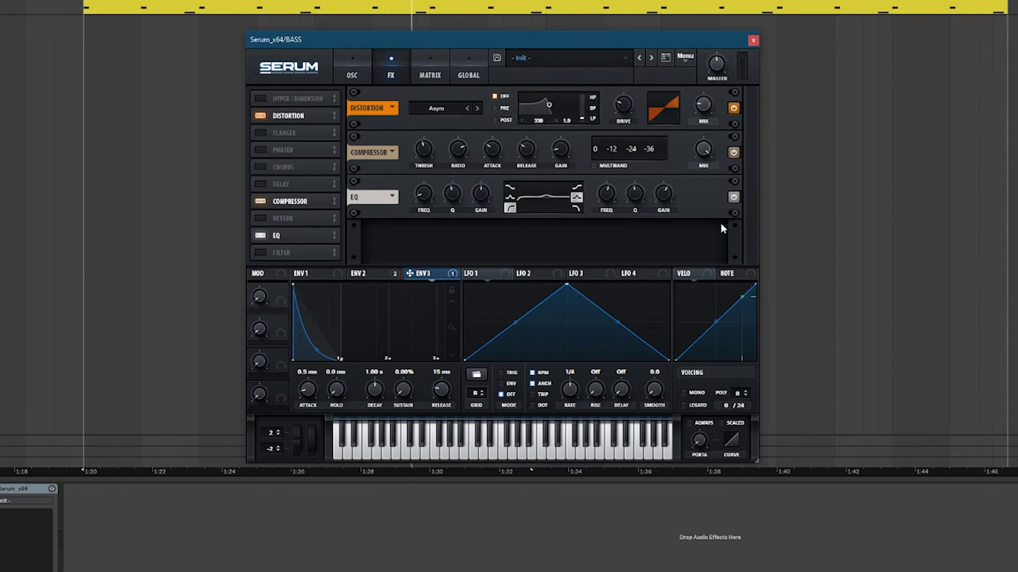
- Audition a stronger gain boost on the EQ's high band during playback and bring it back down by ear
left_click_drag(660, 195, 664, 178)
key("space")
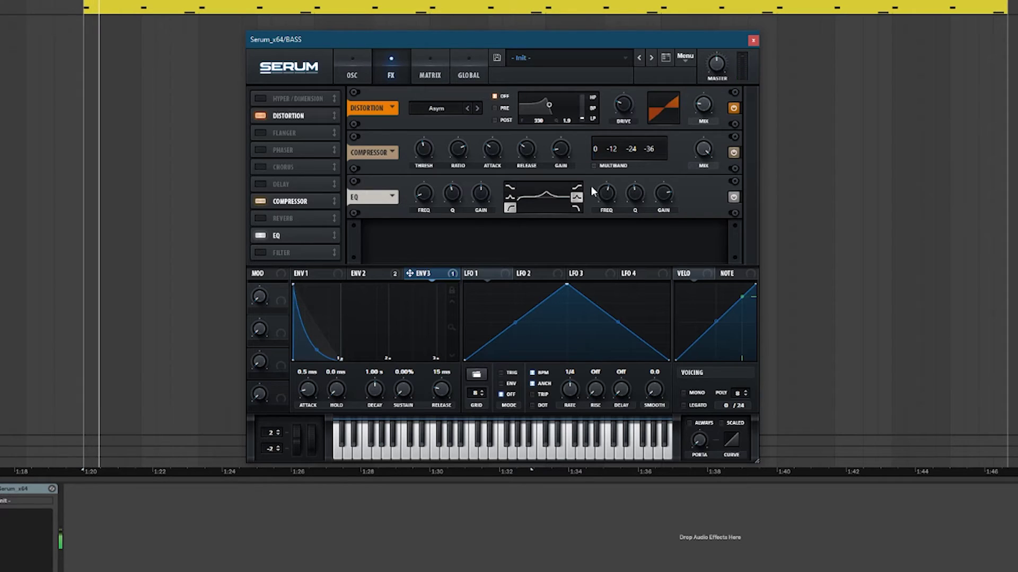
mouse_move(660, 203)
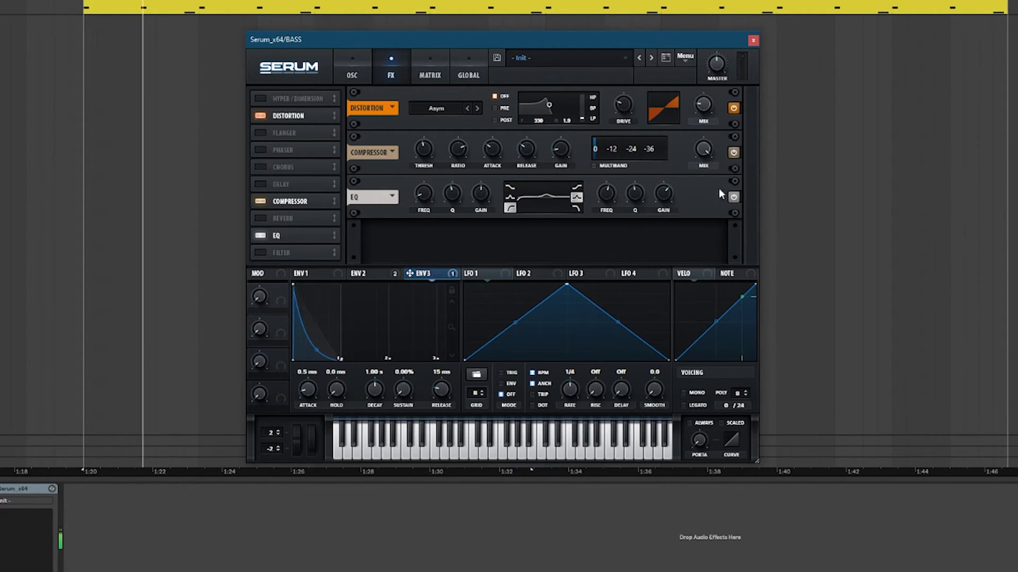
- Fine-tune Serum's master volume by ear while the bass plays in the track
left_click(814, 57)
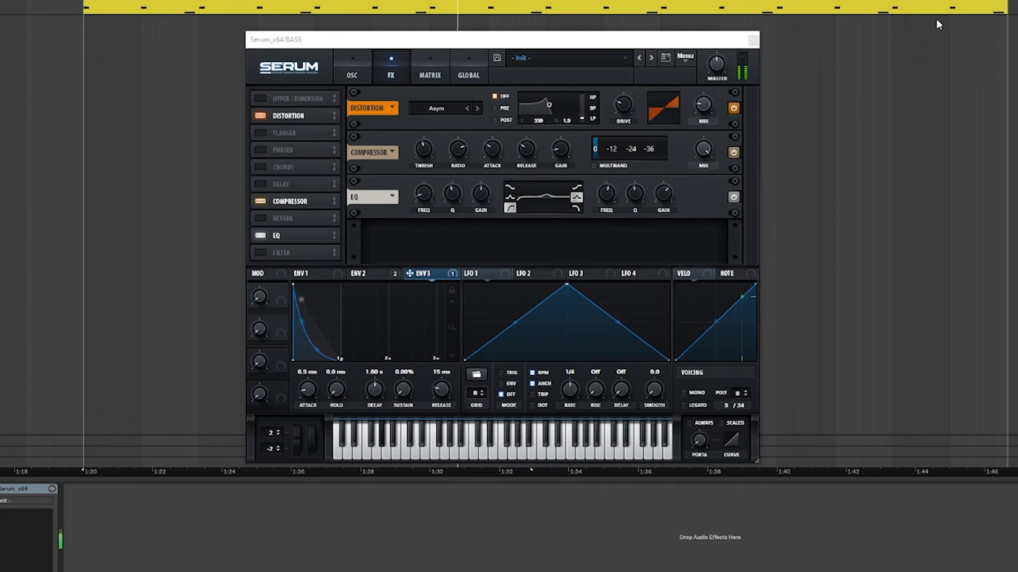
left_click(715, 64)
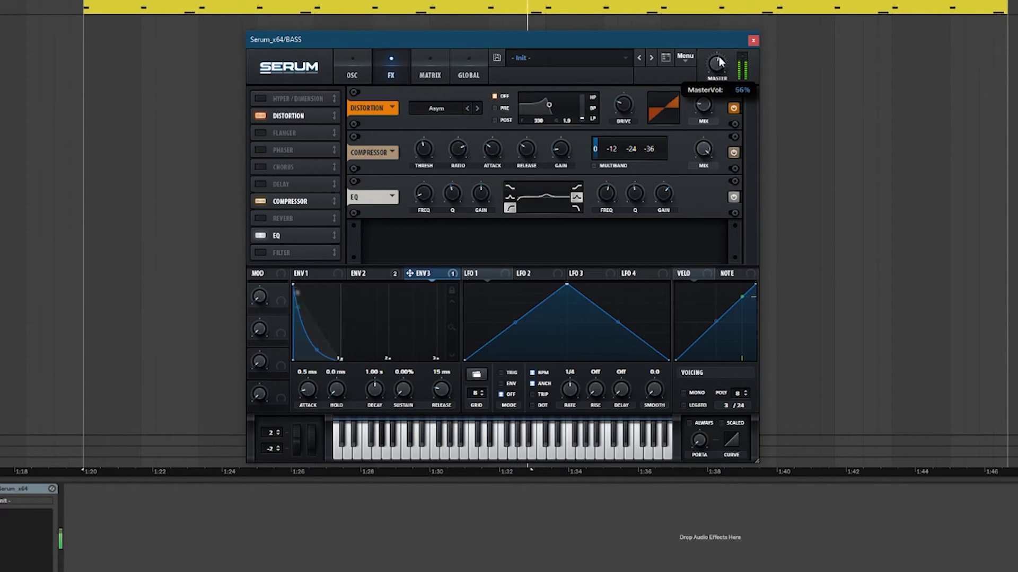
left_click_drag(719, 56, 718, 59)
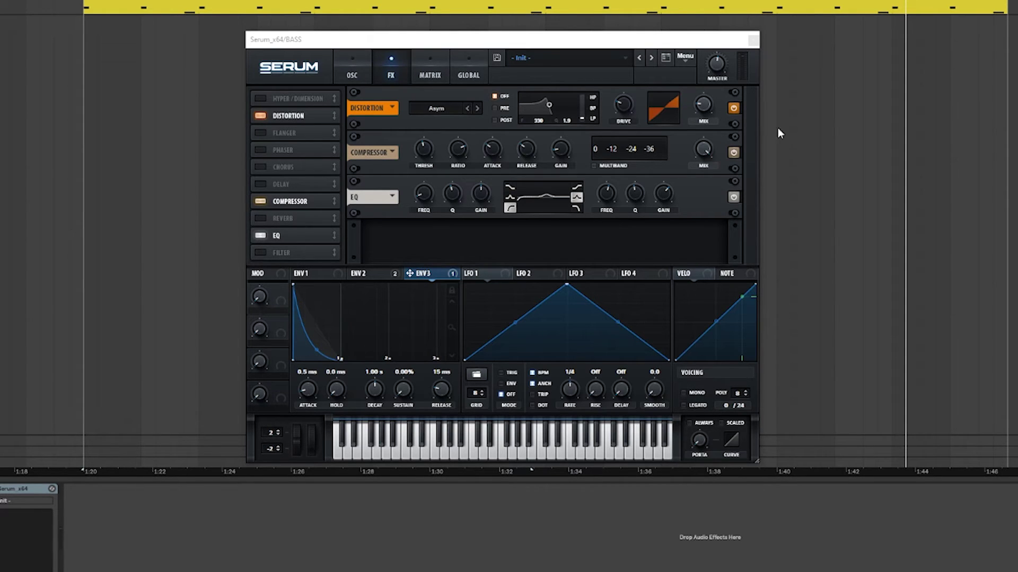
- Close the Serum window, load FabFilter Pro-Q 2 after it on the BASS track and start playback
left_click_drag(567, 39, 559, 36)
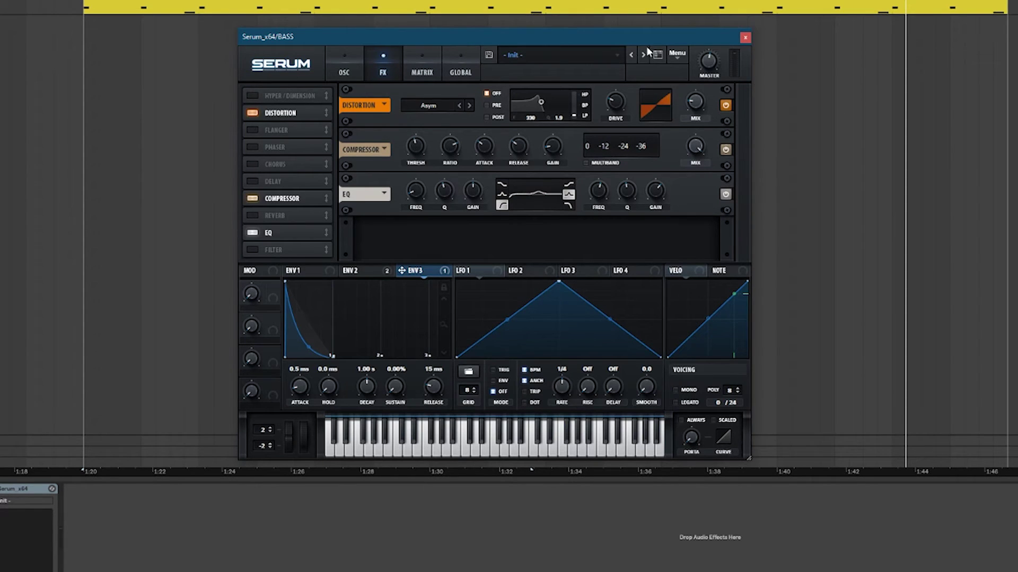
left_click(744, 38)
key("ctrl+alt+b")
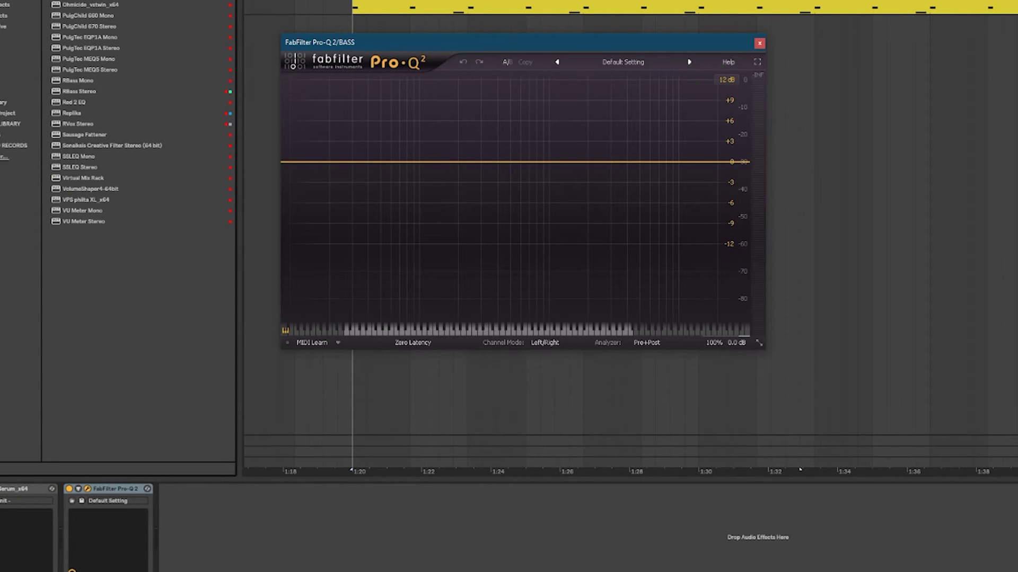
key("ctrl+alt+b")
key("space")
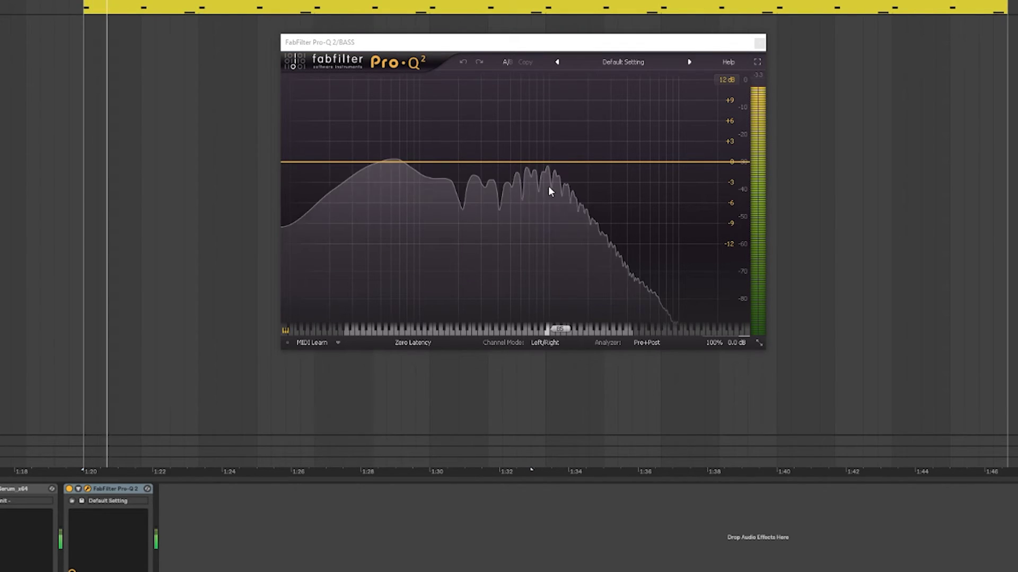
- Add a high-cut band with a 96 dB/oct slope and lower its cutoff to about 3942 Hz by ear
left_click(738, 161)
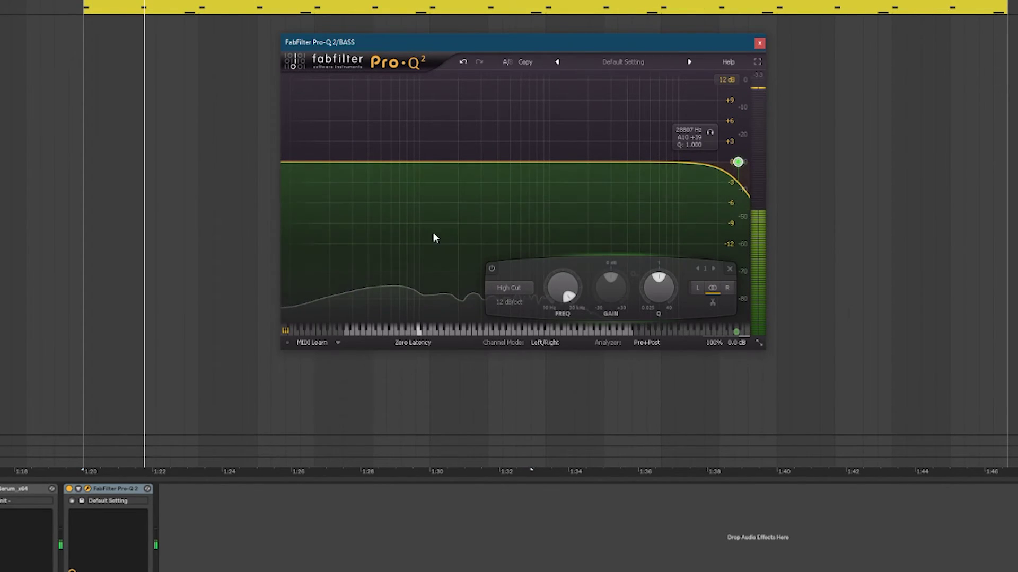
left_click(509, 302)
left_click(517, 416)
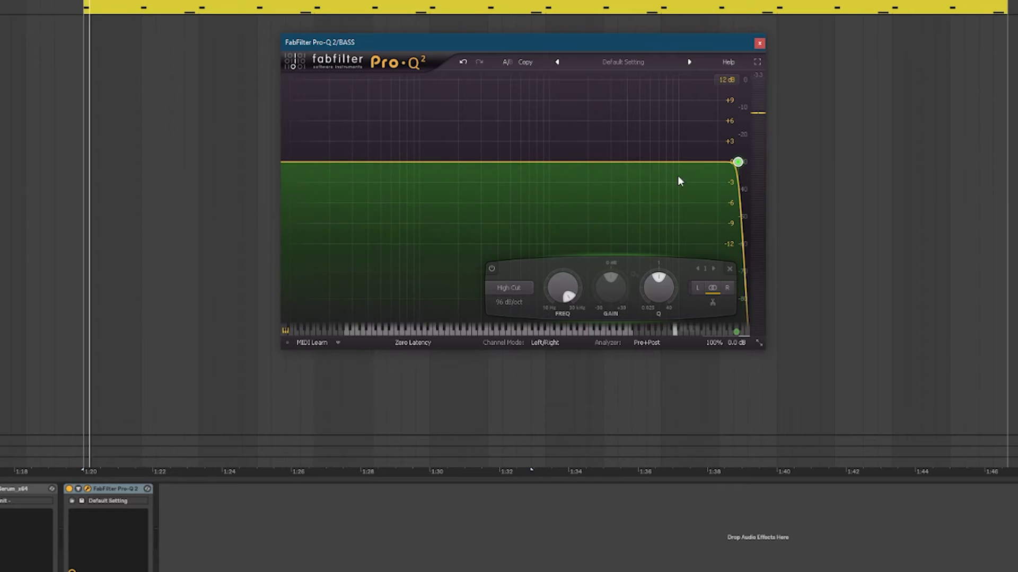
left_click_drag(705, 130, 645, 141)
- Soften the high cut's slope to 24 dB/oct and raise its cutoff to about 5623 Hz
left_click(509, 302)
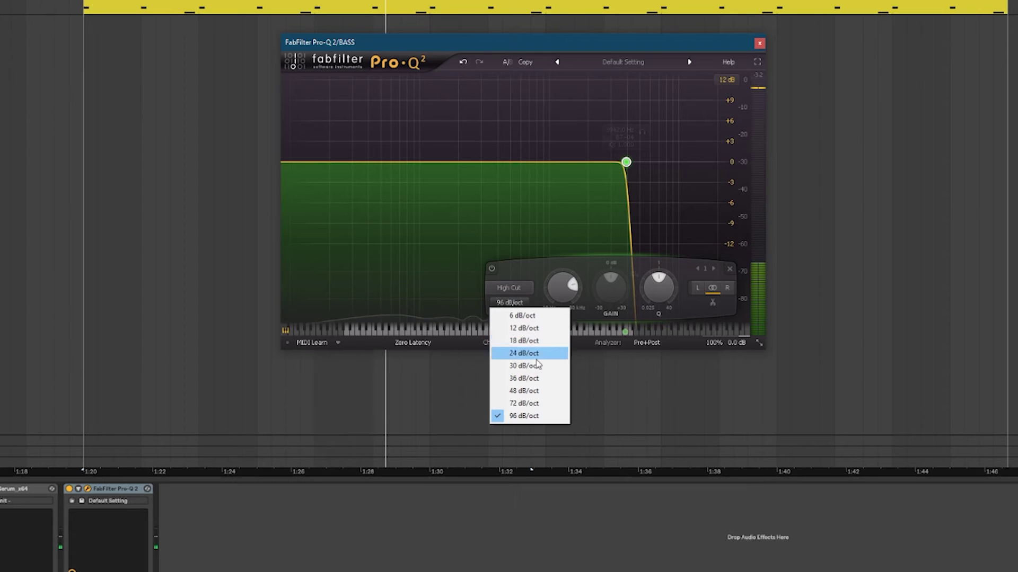
left_click(518, 378)
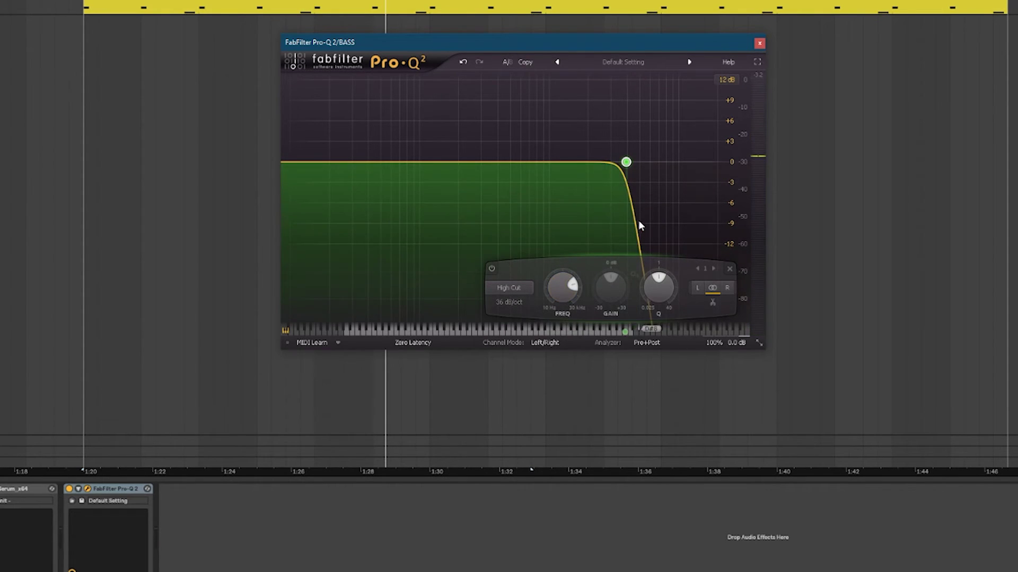
left_click(514, 302)
left_click(517, 352)
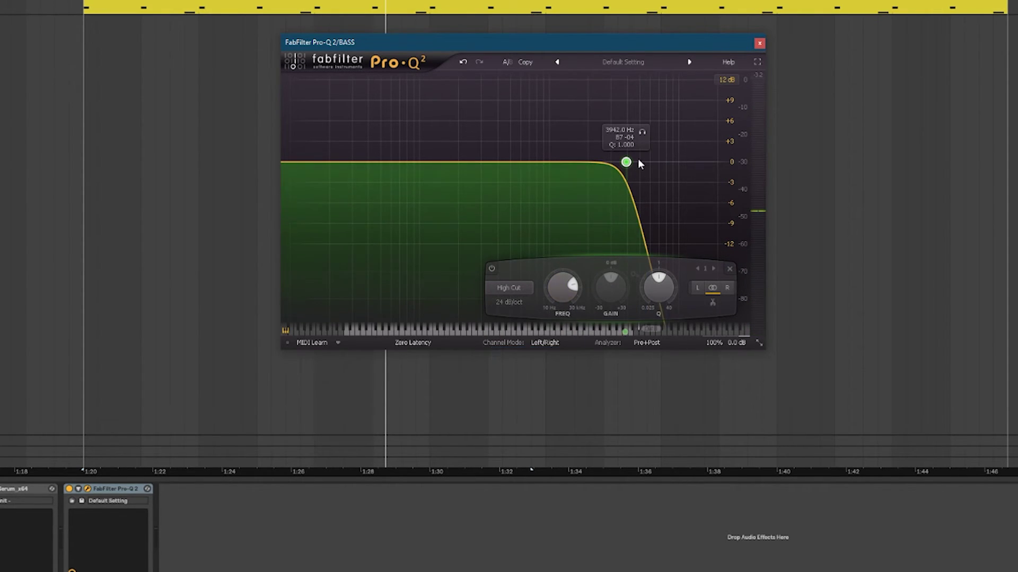
left_click(642, 132)
mouse_move(641, 137)
left_mouse_down()
mouse_move(602, 137)
mouse_move(657, 136)
left_mouse_up()
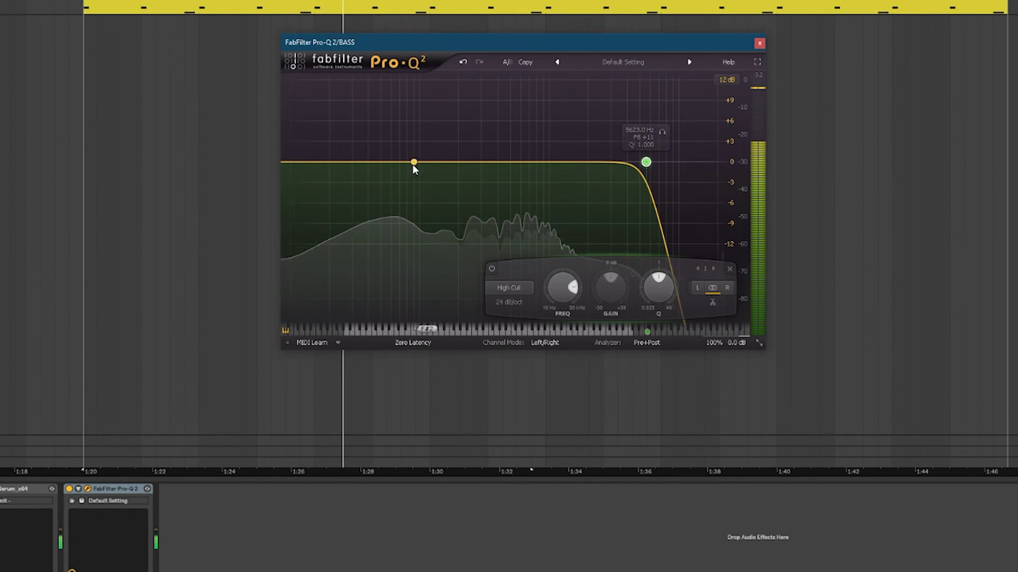
- Add a low-cut band with a 36 dB/oct slope and set it to about 29 Hz during playback
left_click(303, 162)
left_click(329, 302)
left_click(329, 381)
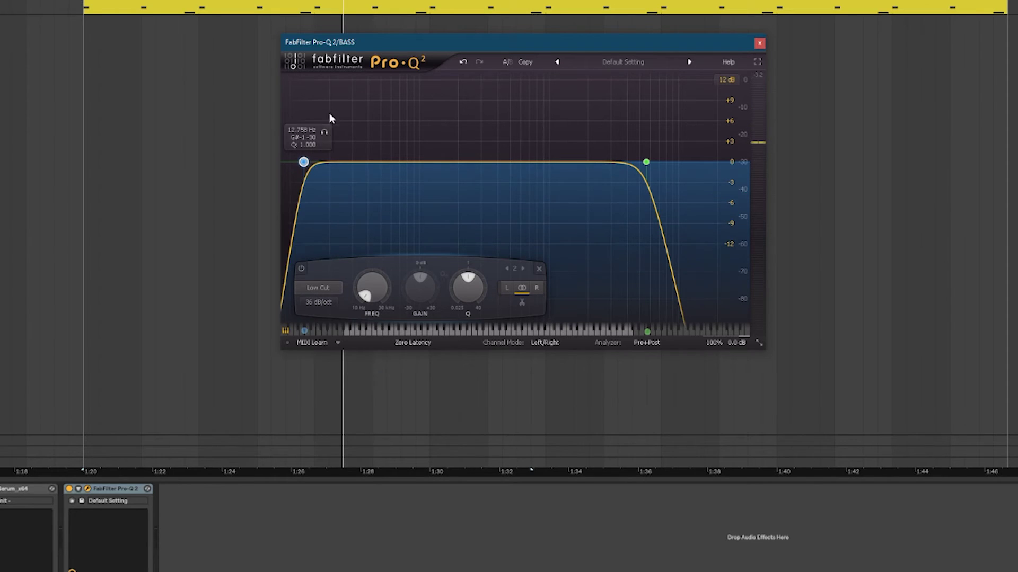
key("space")
left_click_drag(324, 131, 371, 138)
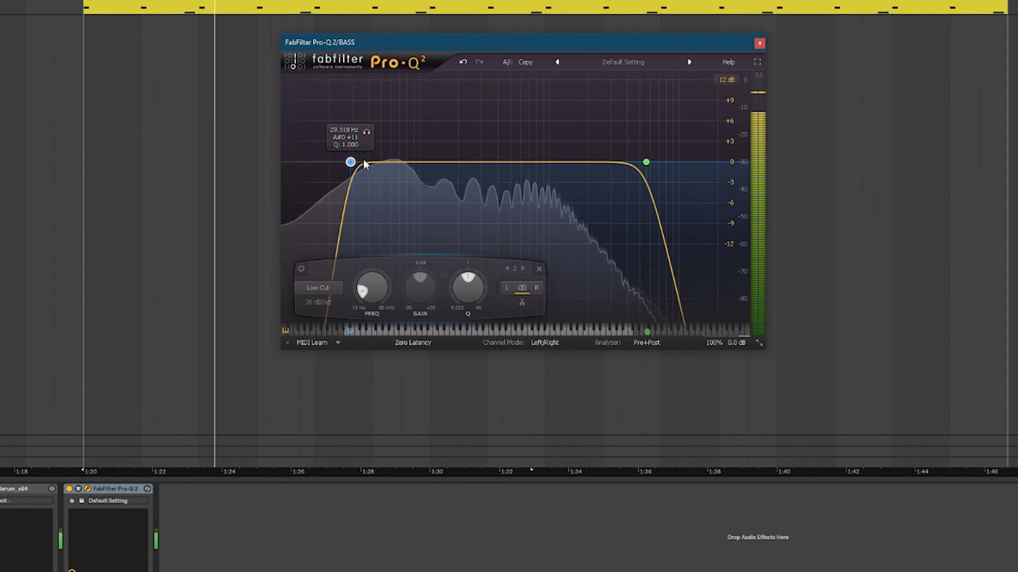
- Add a bell band at about 115 Hz with about 3.58 dB of gain and a Q of about 2.46
left_click_drag(530, 162, 431, 143)
scroll(421, 156, "up", 5)
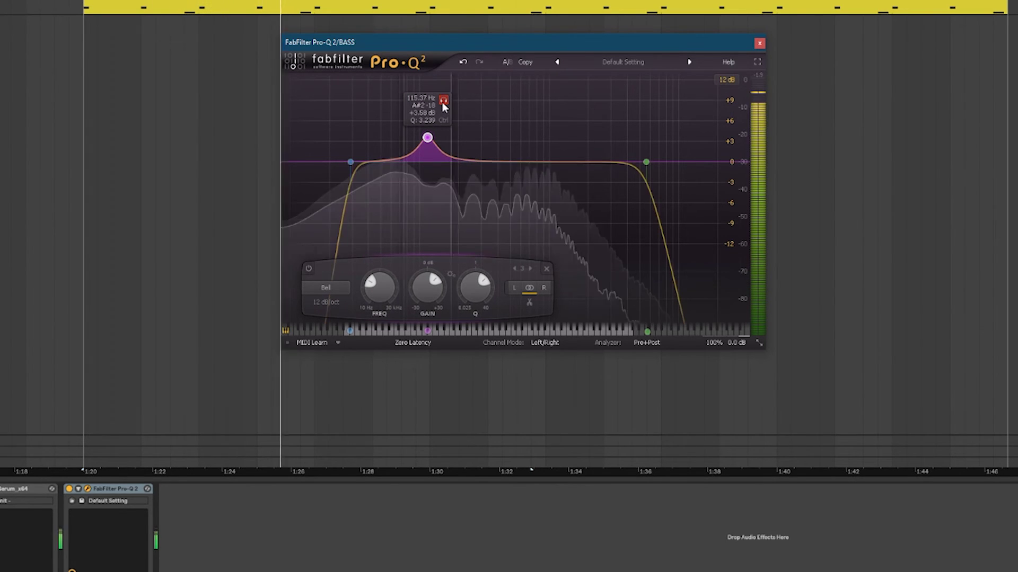
scroll(429, 139, "down", 3)
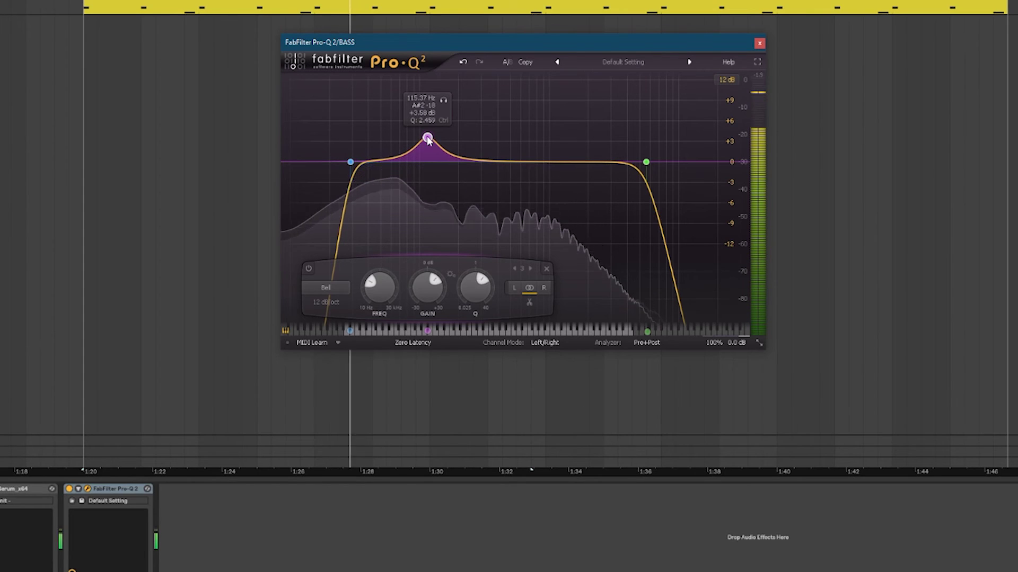
- Audition weaker and stronger gain on the 115 Hz bell and settle on a slight boost by ear
scroll(422, 287, "down", 10)
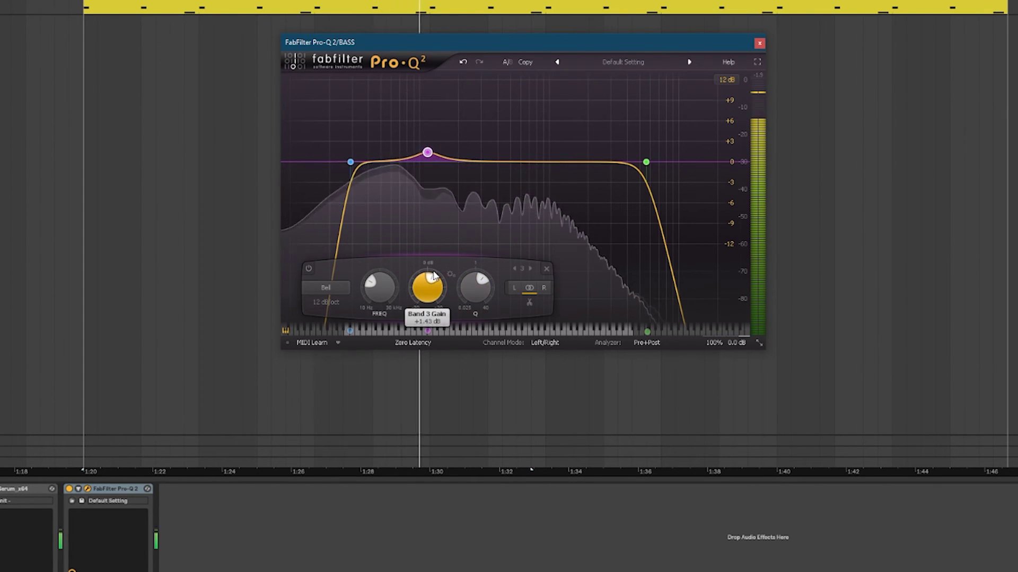
scroll(424, 287, "up", 15)
scroll(457, 281, "down", 6)
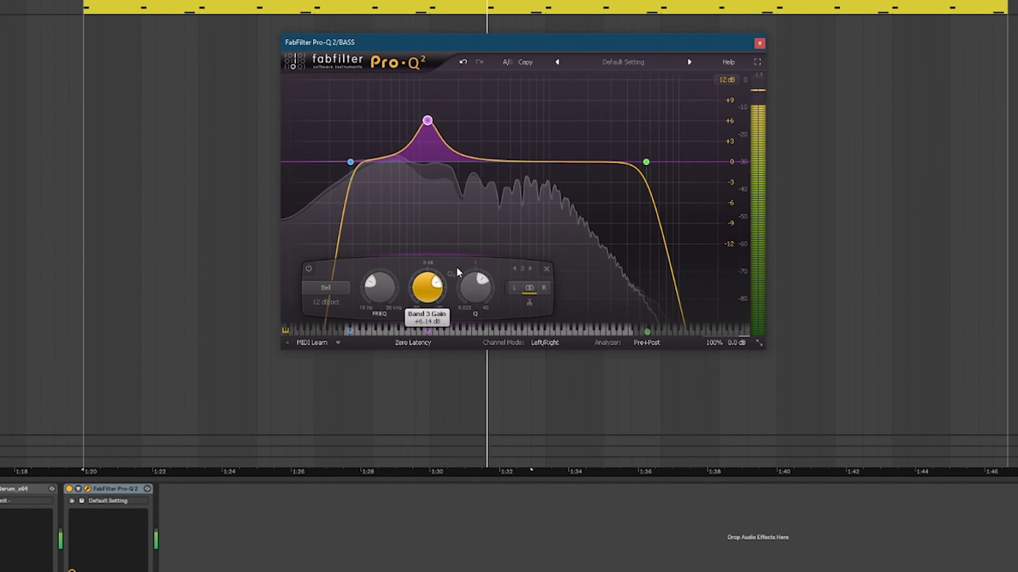
left_click_drag(435, 137, 435, 145)
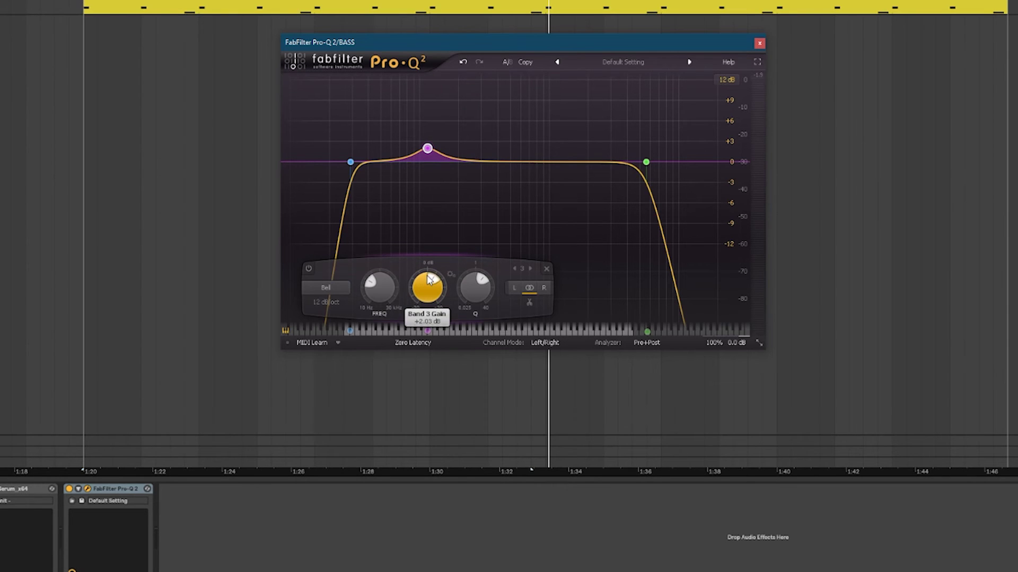
key("space")
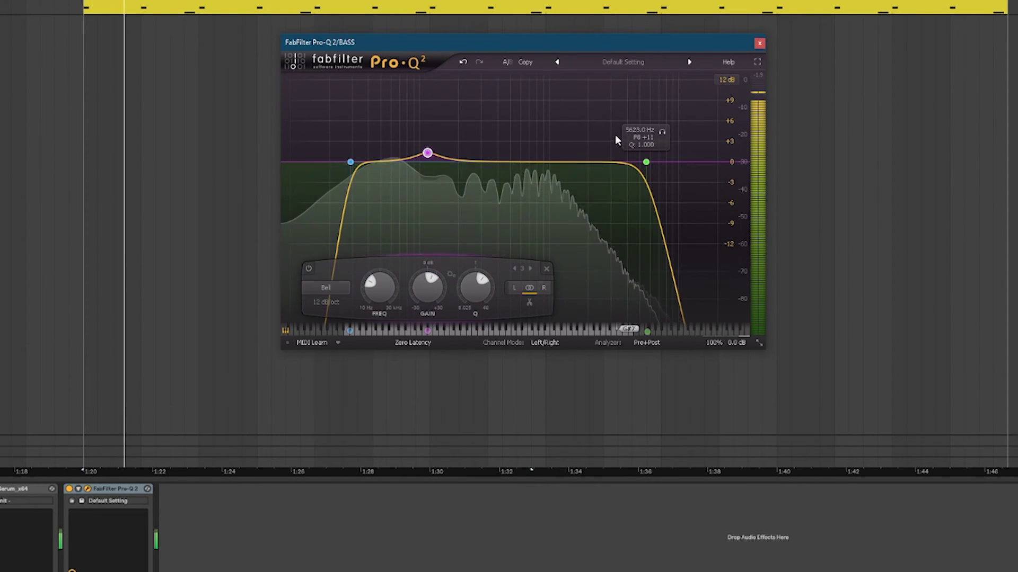
- Close the Pro-Q 2 window and load Glue Compressor from the Compression collection onto the BASS track
left_click(759, 43)
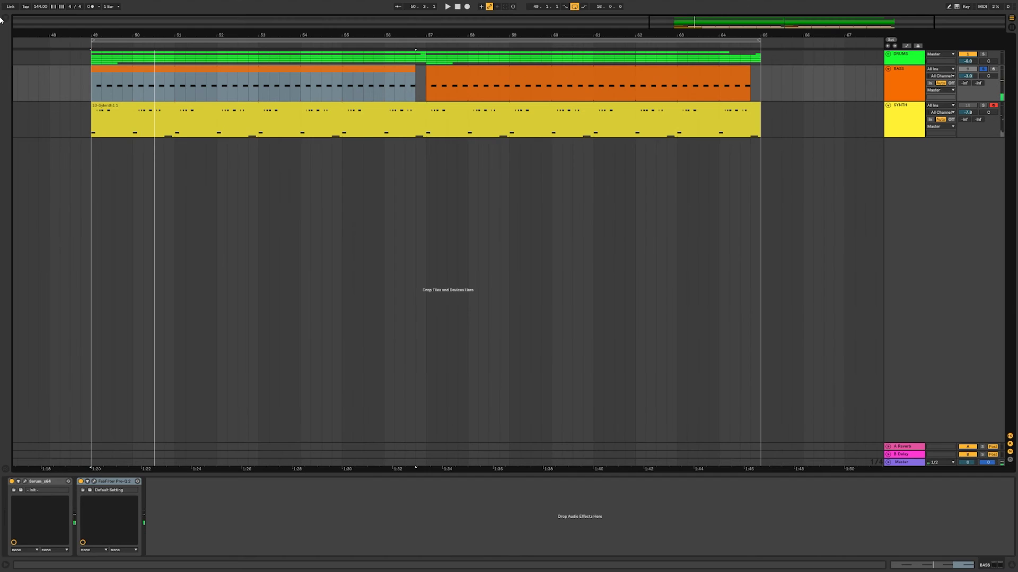
left_click(4, 20)
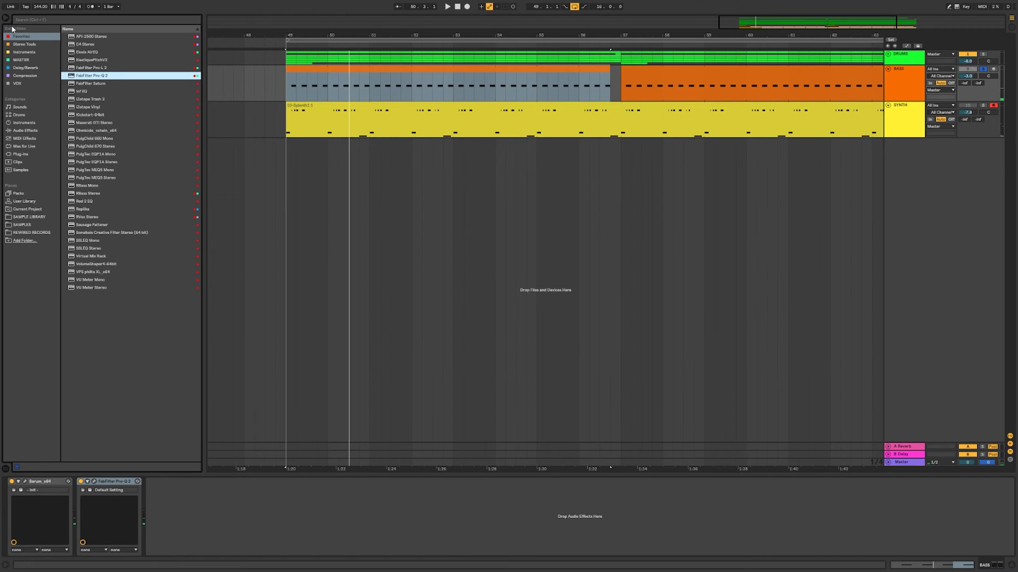
left_click(34, 75)
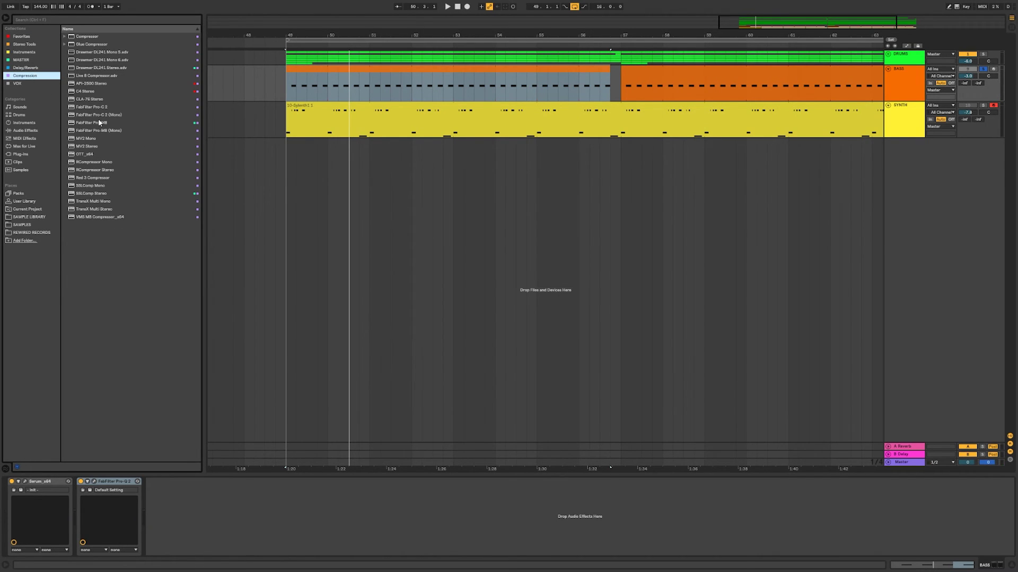
double_click(84, 44)
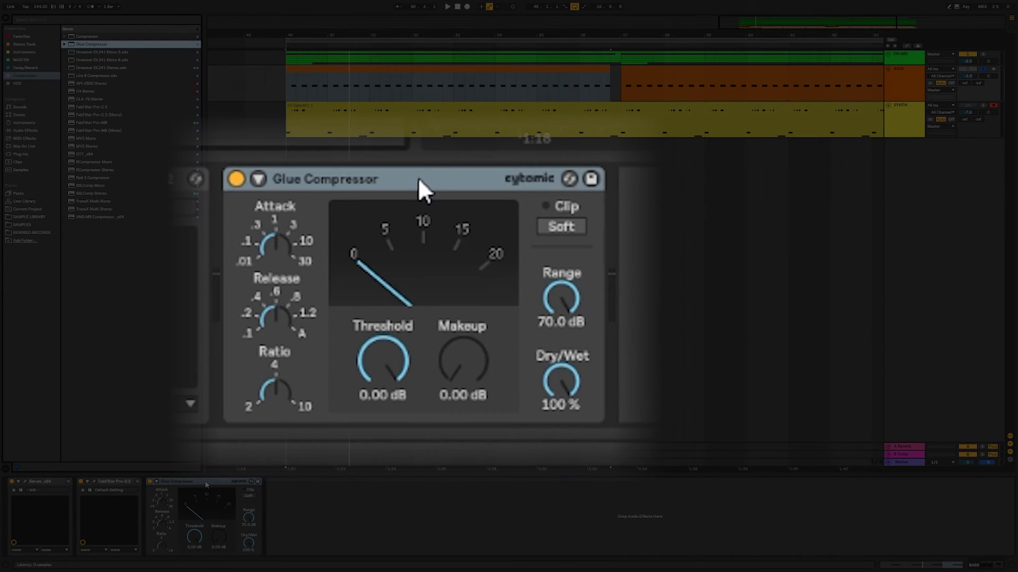
- Set the Glue Compressor's threshold to -12.7 dB, makeup to 3.17 dB and release to 1.2 during playback
left_click(206, 483)
key("space")
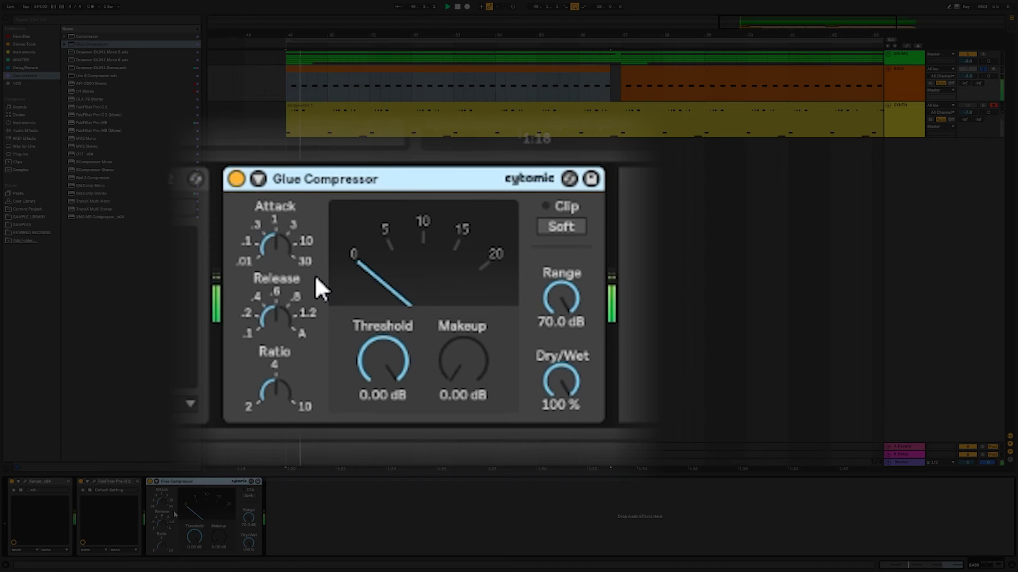
left_click_drag(189, 534, 190, 549)
key("space")
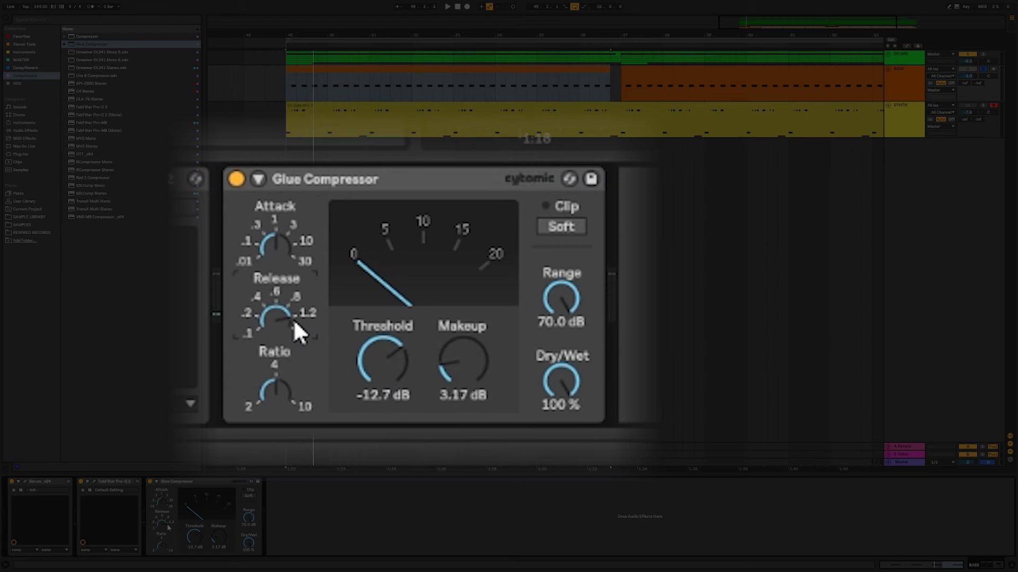
- Set the Glue Compressor's attack to 0.3 by ear and audition a ratio of 10 during playback
key("space")
mouse_move(269, 245)
left_mouse_down()
mouse_move(269, 287)
mouse_move(269, 239)
mouse_move(269, 281)
mouse_move(270, 265)
left_mouse_up()
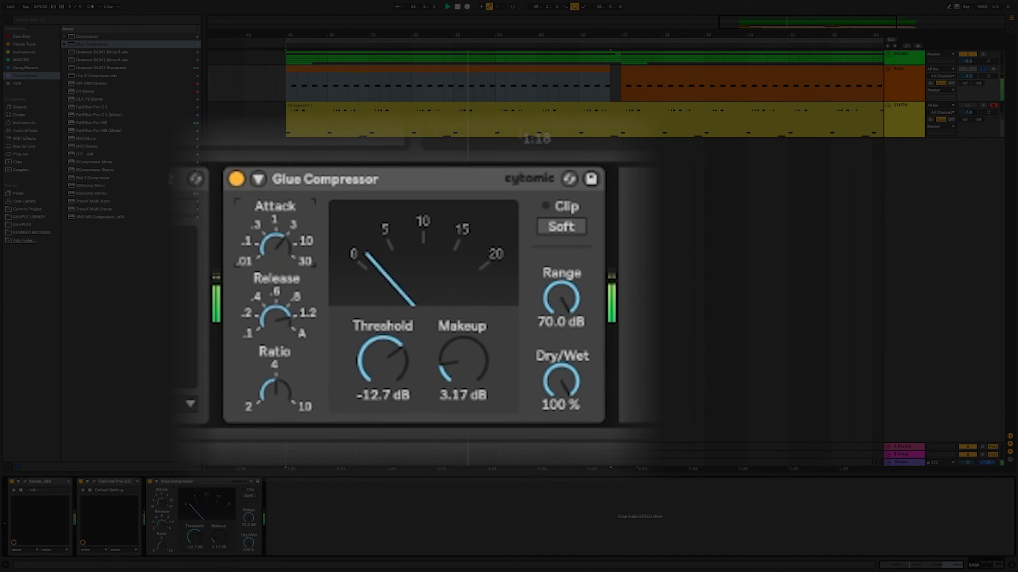
left_click_drag(288, 247, 288, 257)
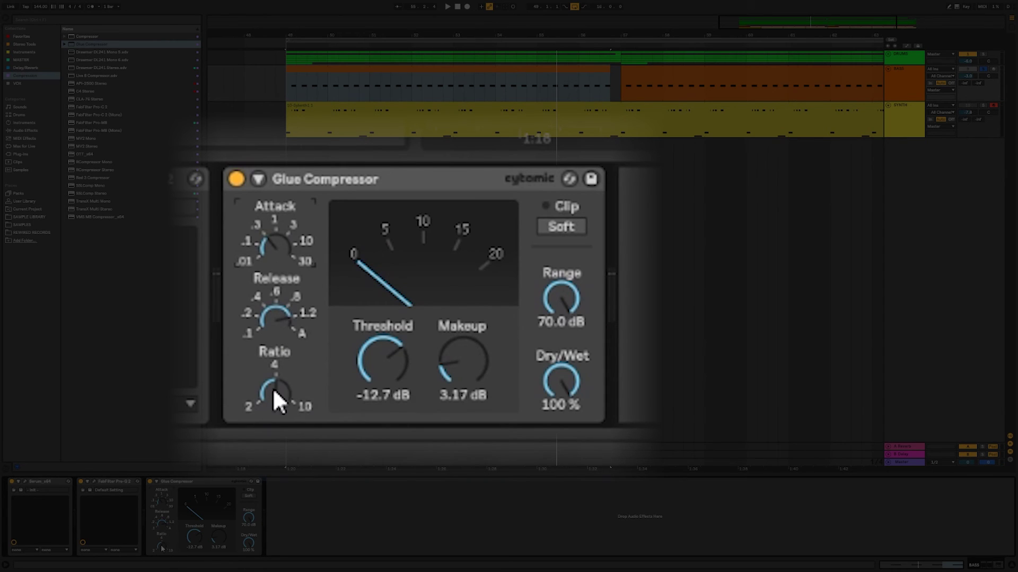
key("space")
left_click_drag(278, 400, 290, 392)
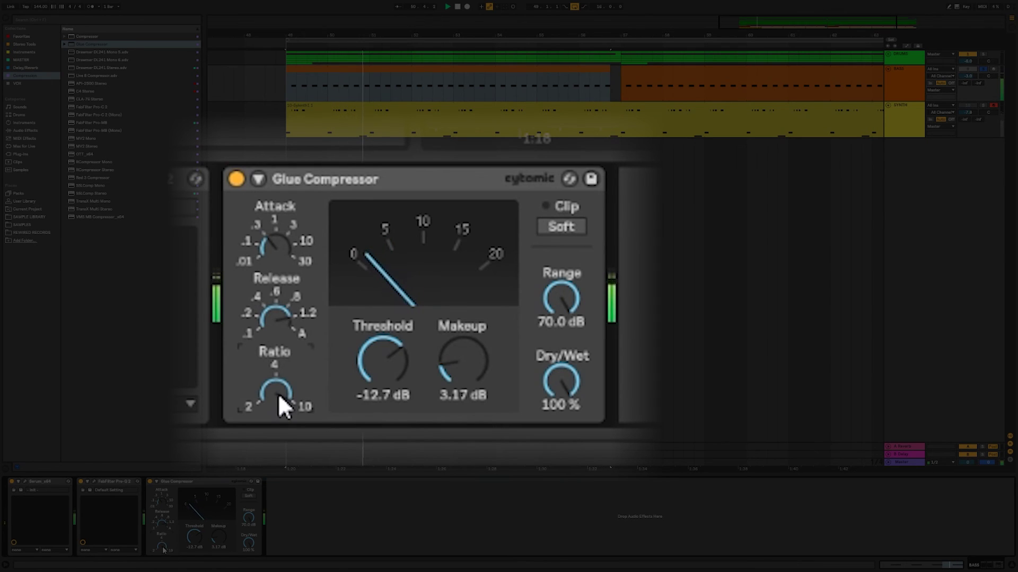
- Fine-tune the Glue Compressor's threshold to -11.7 dB and its makeup gain to 3.33 dB
left_click(382, 363)
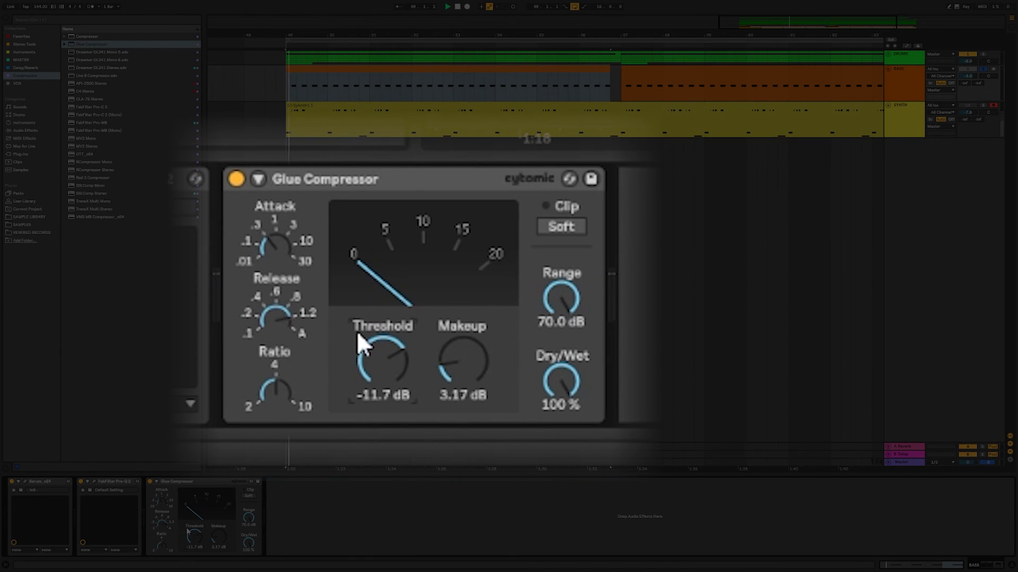
left_click_drag(462, 361, 462, 355)
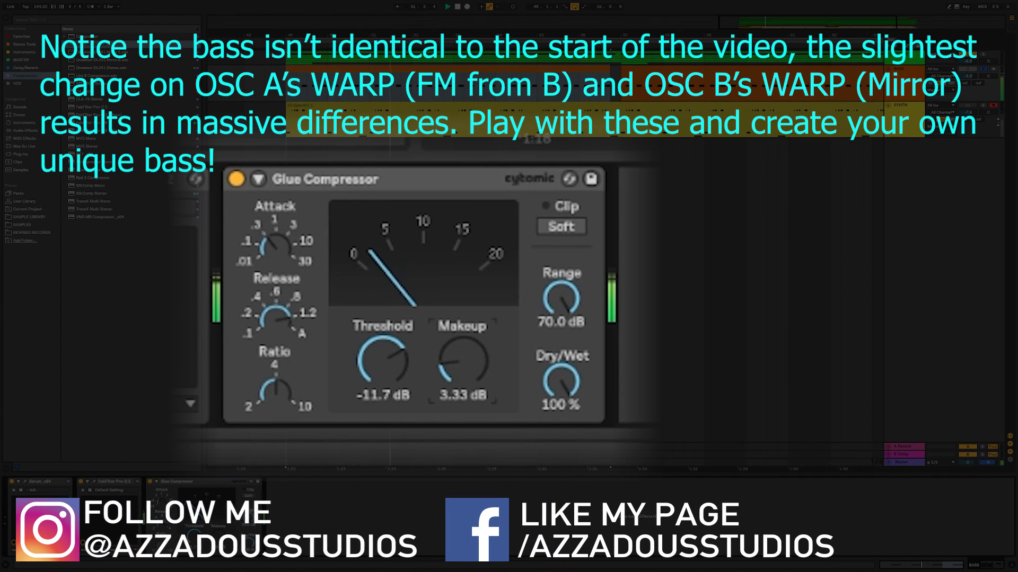
left_click(700, 298)
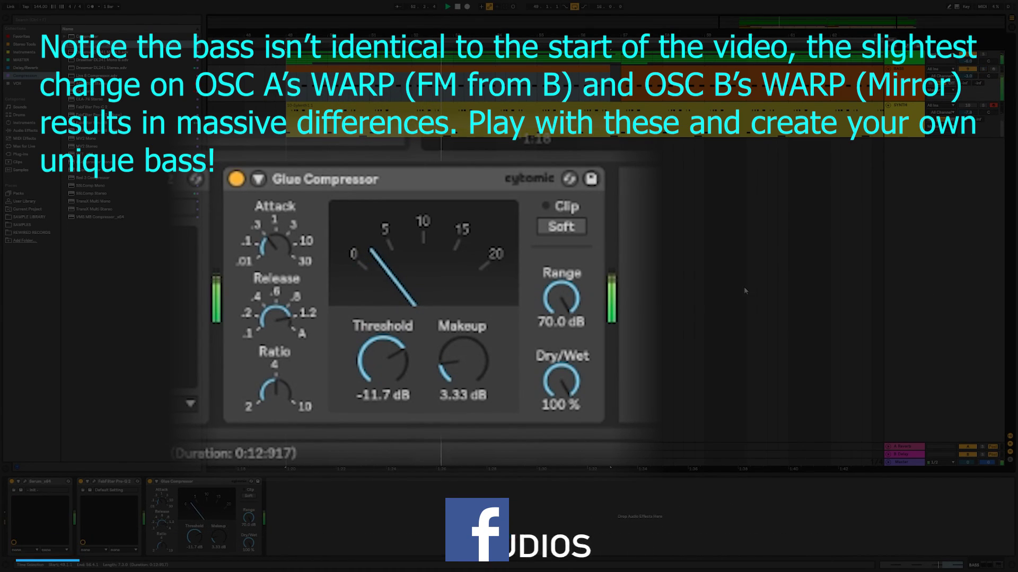